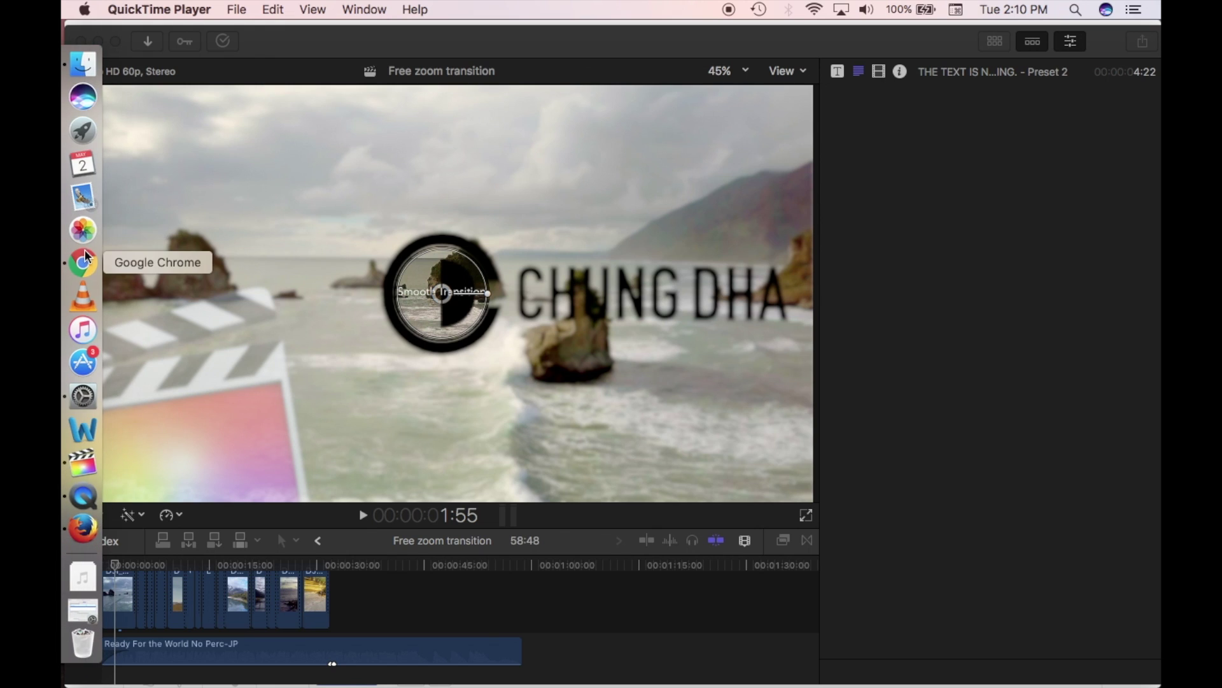
Switch from QuickTime Player to the chungdha.nl Smooth Zoom FCPX Preset page in Chrome
left_click(85, 263)
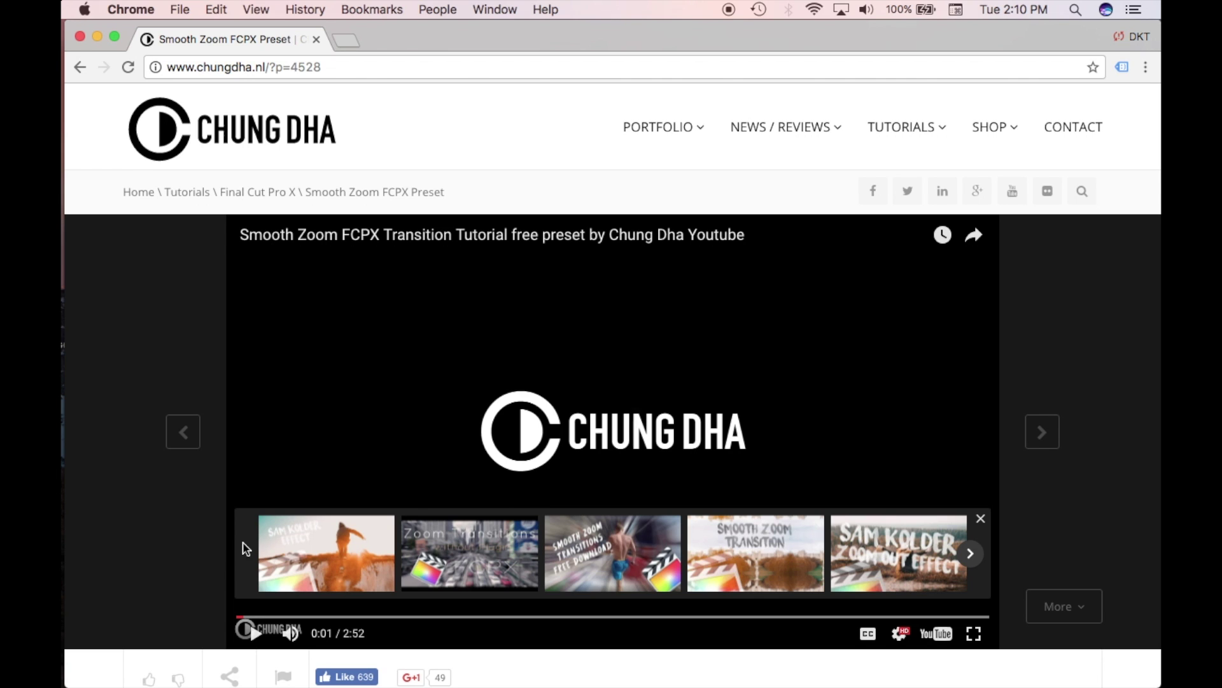
Scroll through the Smooth Zoom preset install steps, then return to the Free zoom transition project
scroll(177, 525, "down", 10)
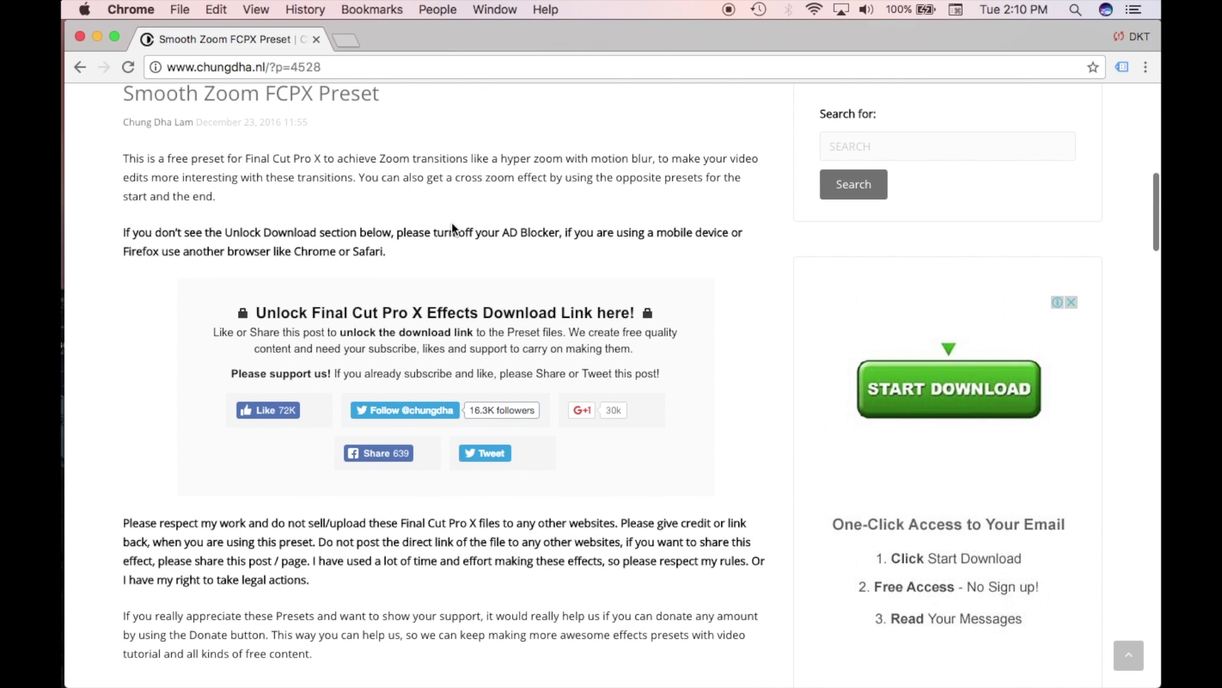
scroll(555, 437, "down", 5)
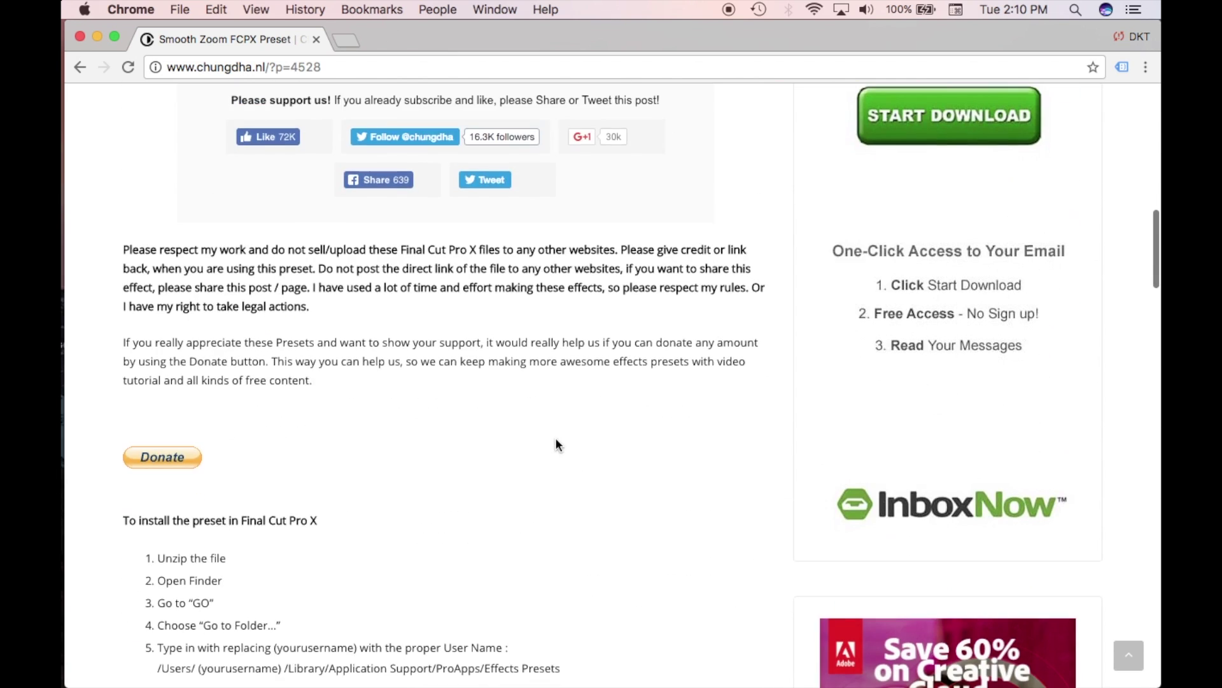
scroll(193, 468, "down", 1)
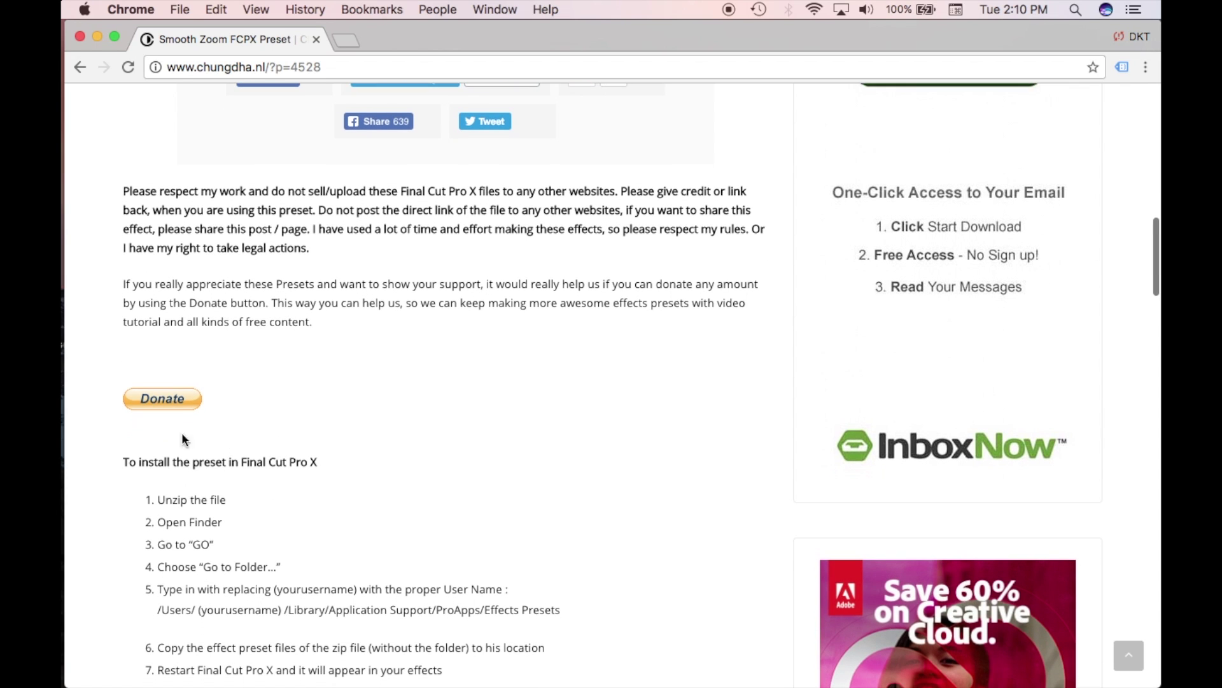
scroll(257, 403, "up", 2)
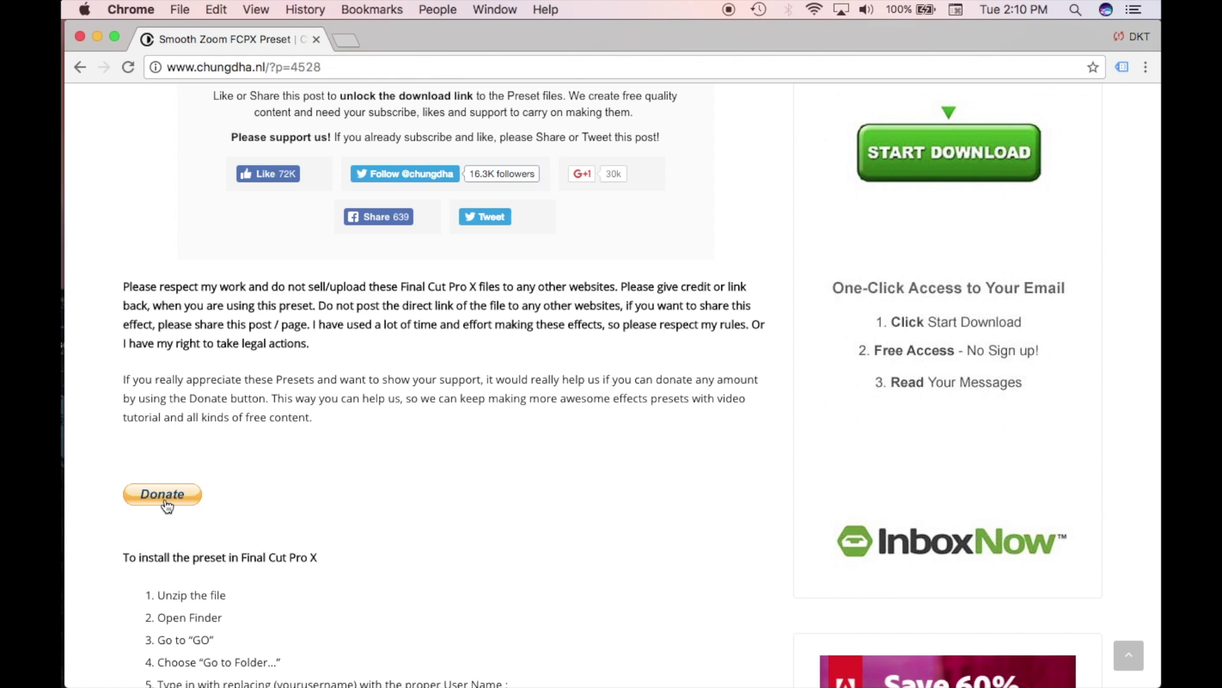
scroll(257, 514, "down", 1)
left_click(88, 464)
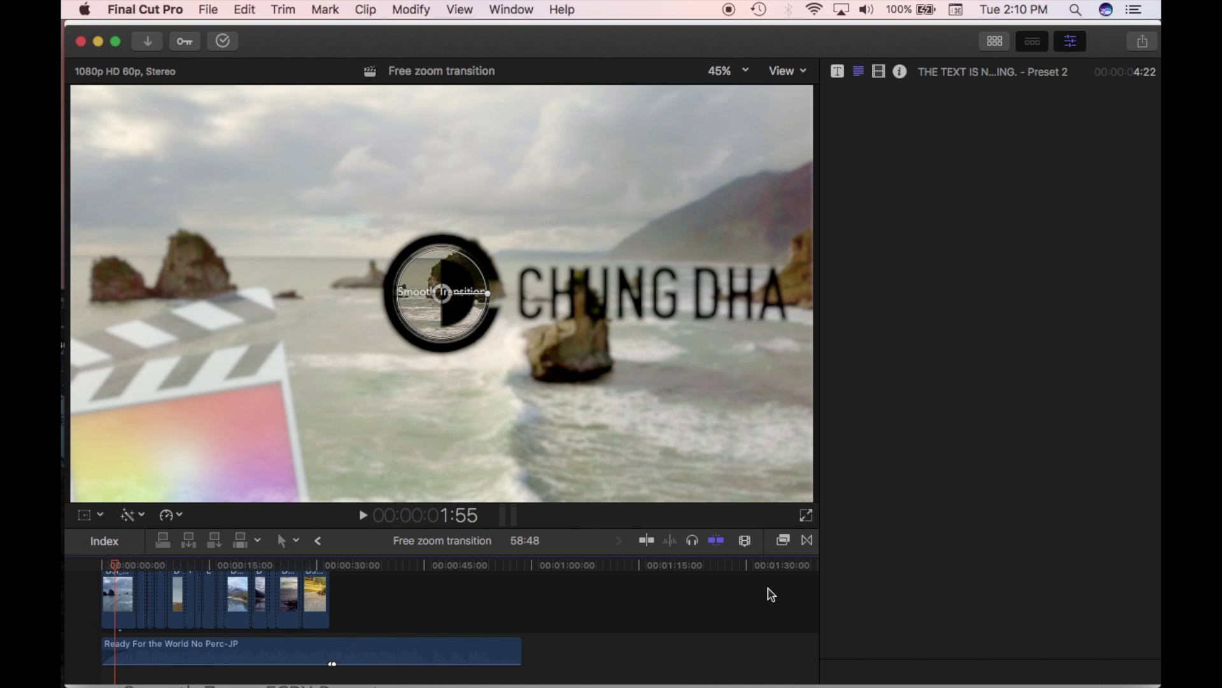
Show the Chung Dha Smooth Transitions presets and select clips DJI_0034 and DJI_0037
left_click(784, 540)
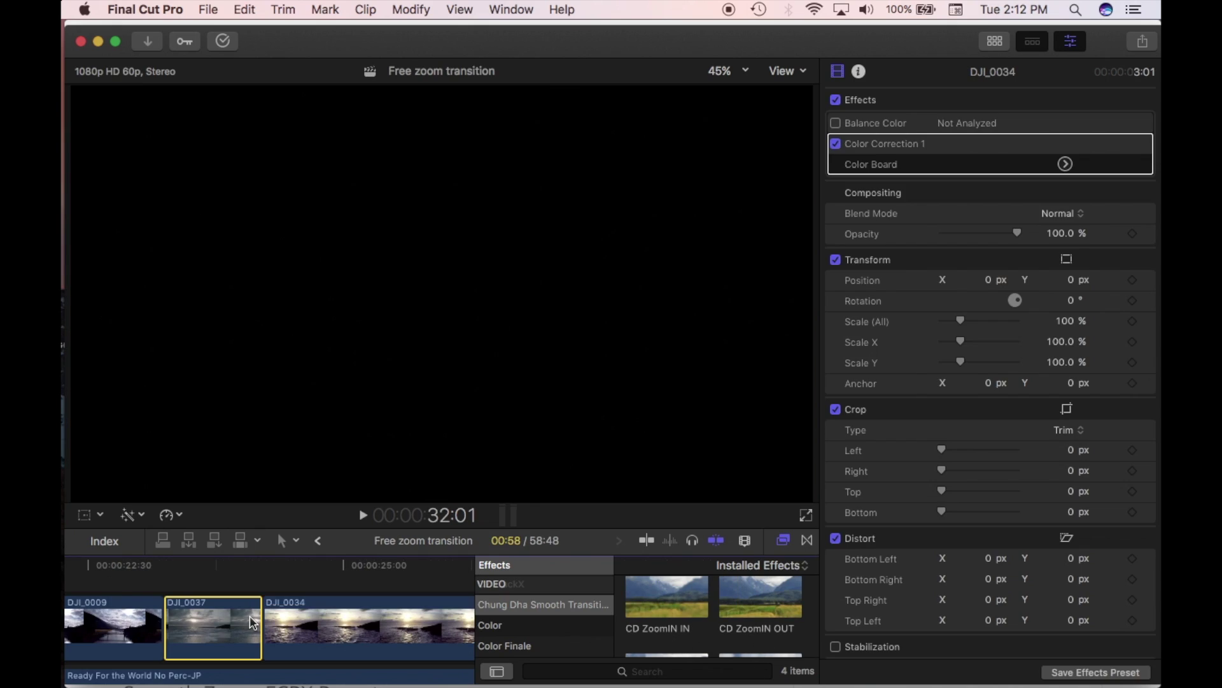
left_click(285, 615)
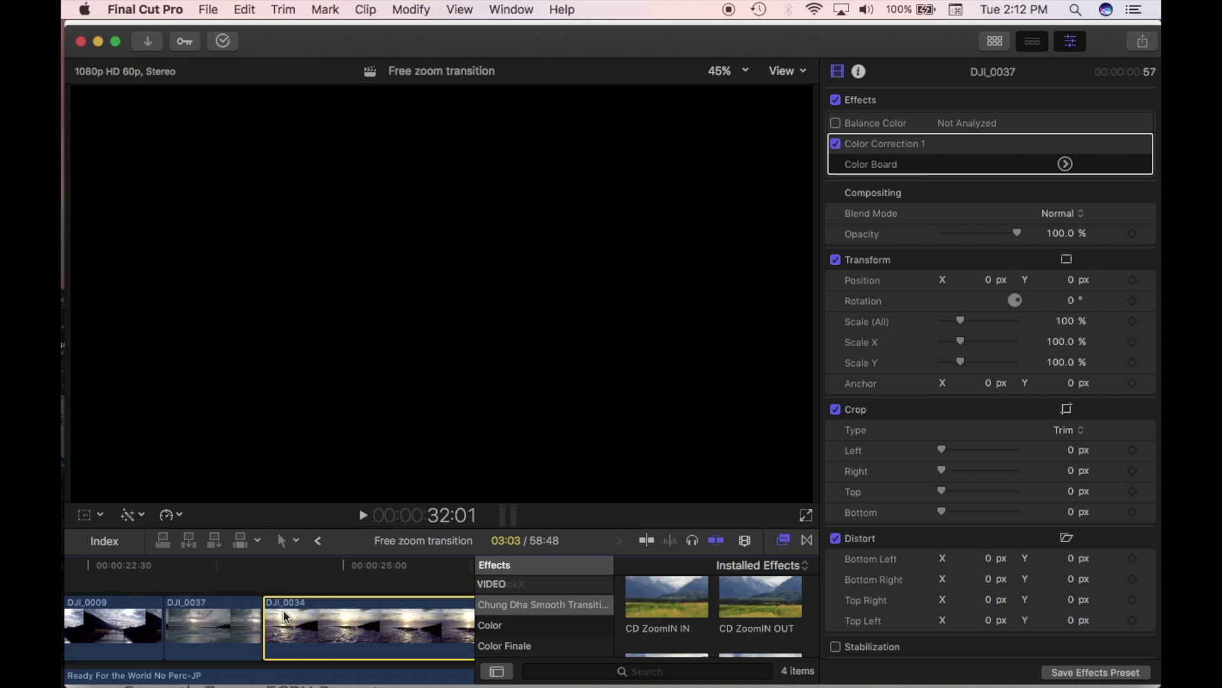
left_click(246, 618)
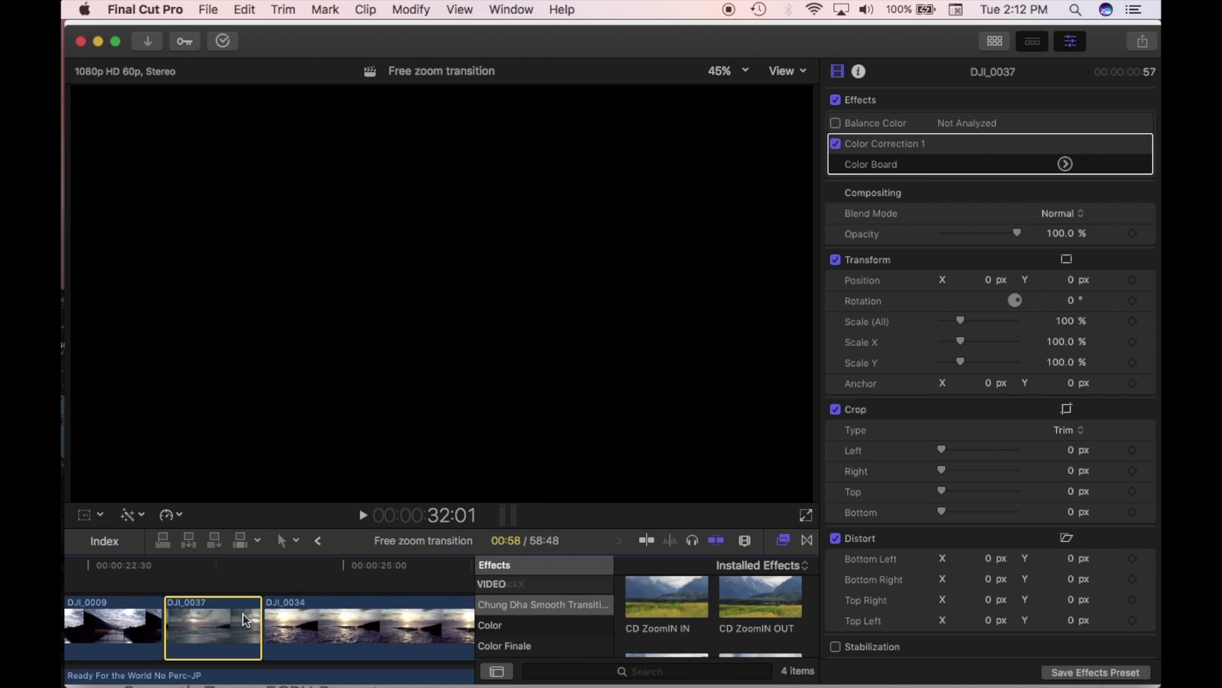
left_click(229, 579)
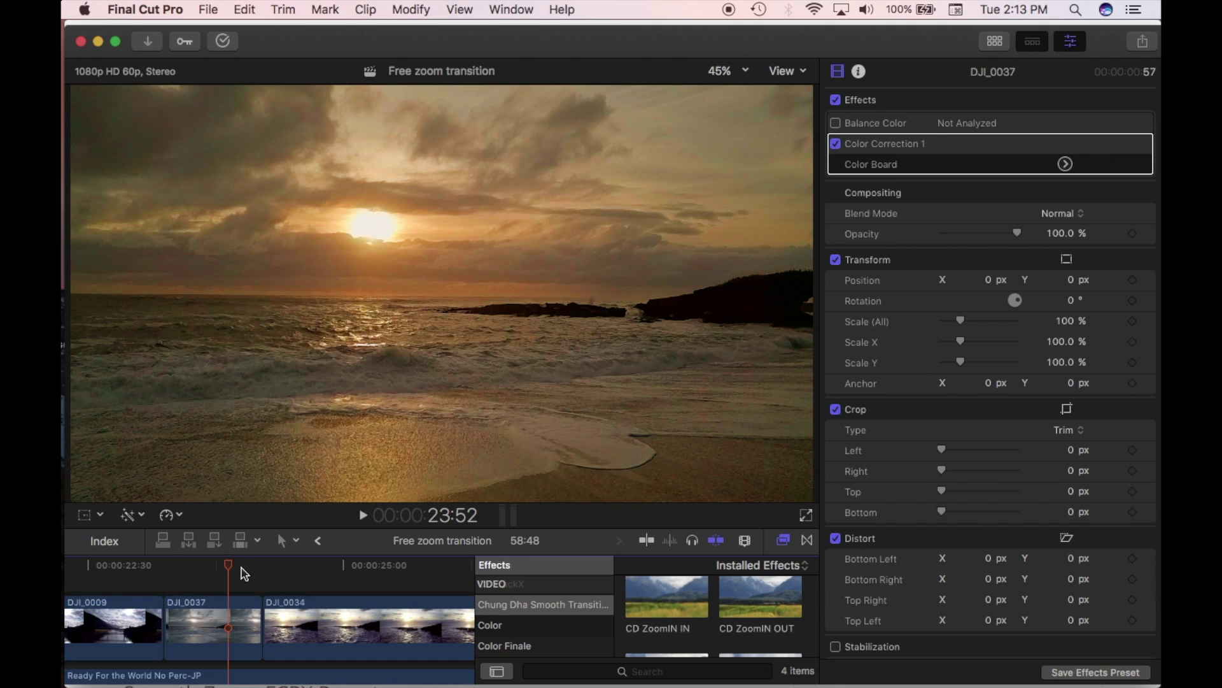
Move the playhead to 24:05 and select the DJI_0037 clip
left_click(289, 581)
left_click(242, 621)
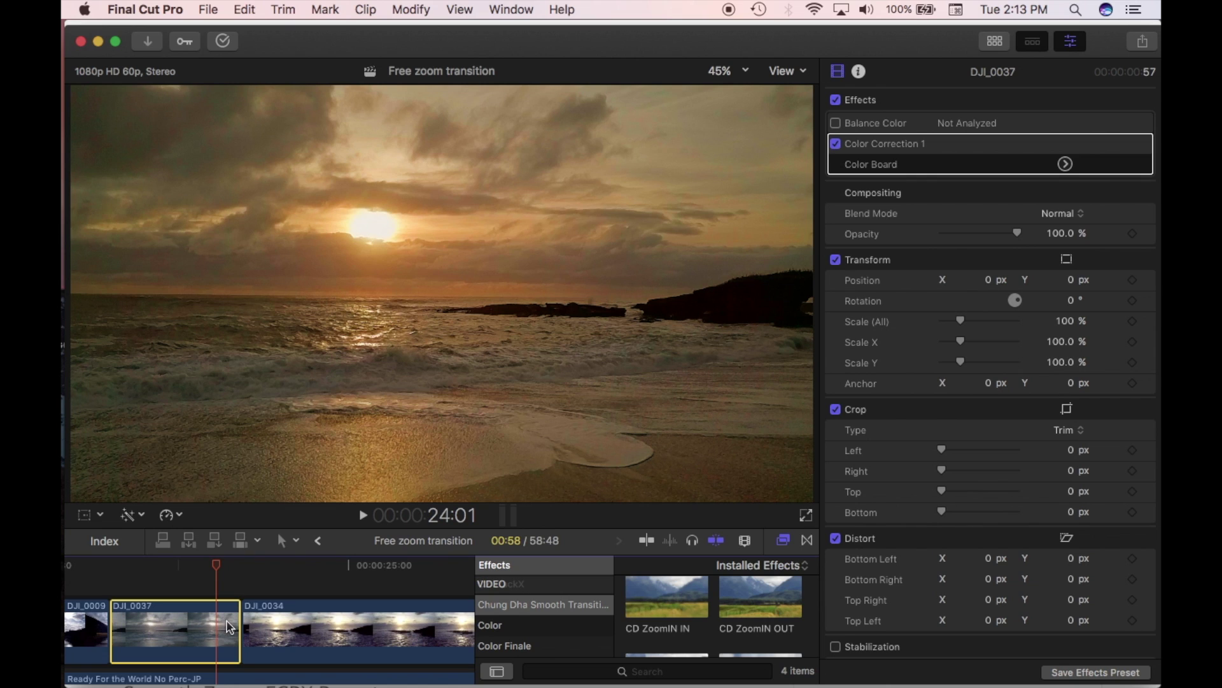
left_click(264, 629)
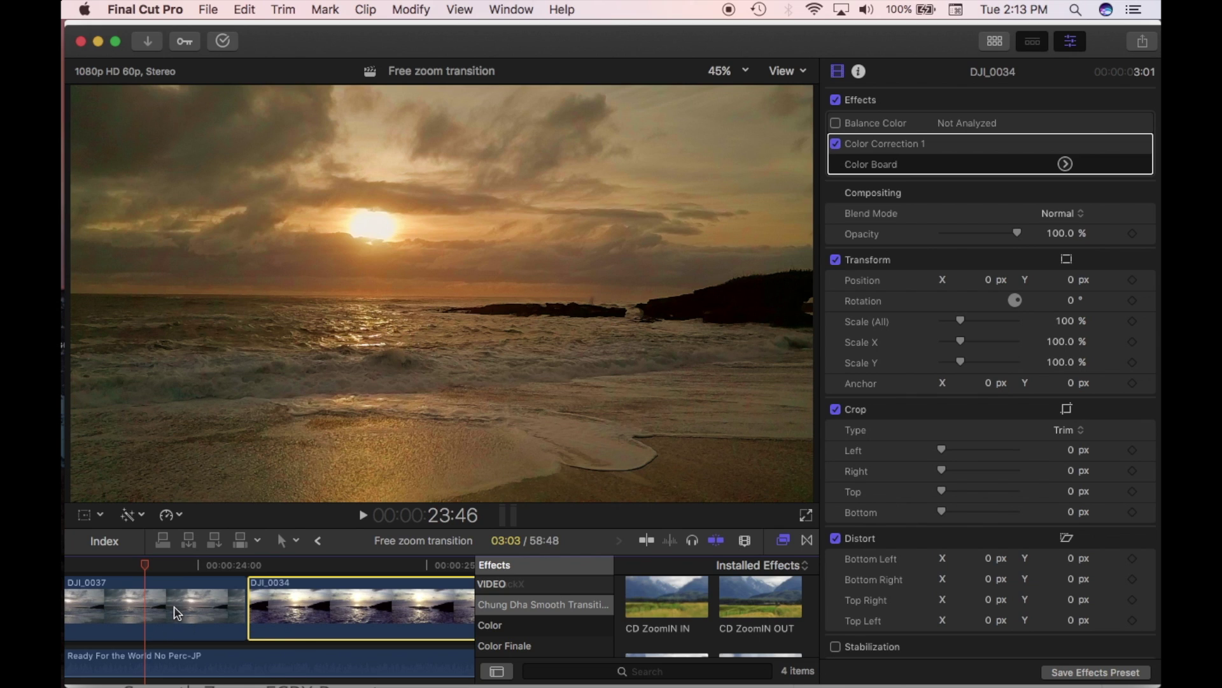
left_click(220, 567)
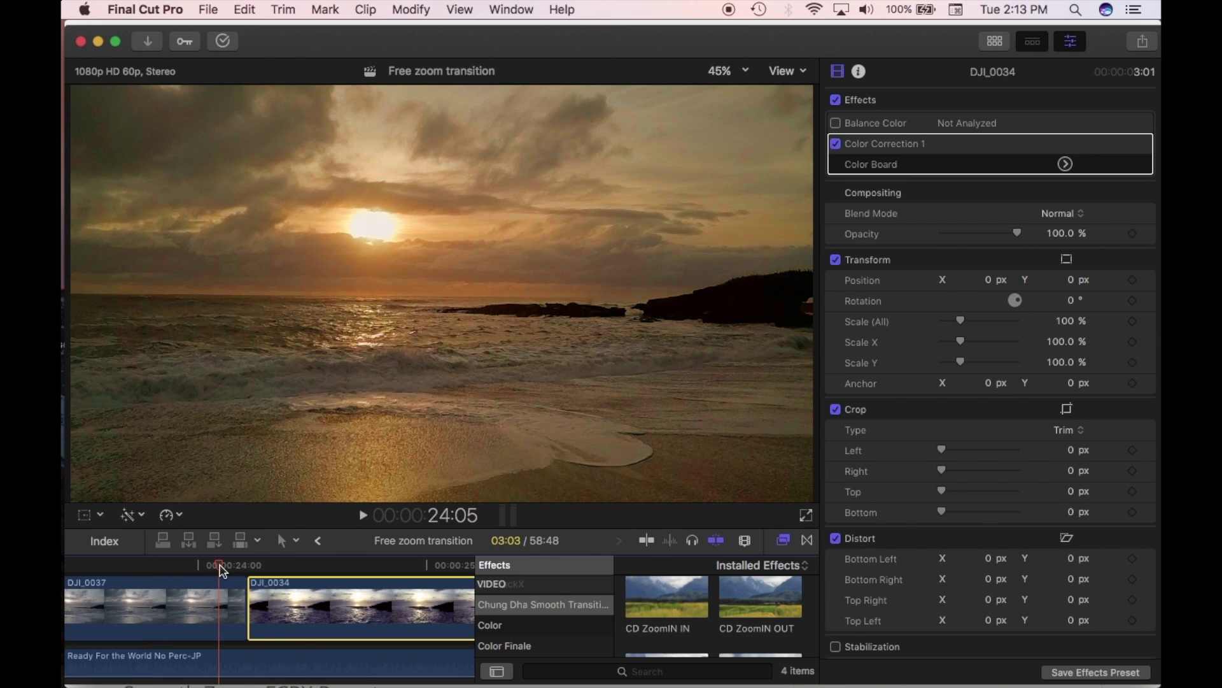
left_click(198, 600)
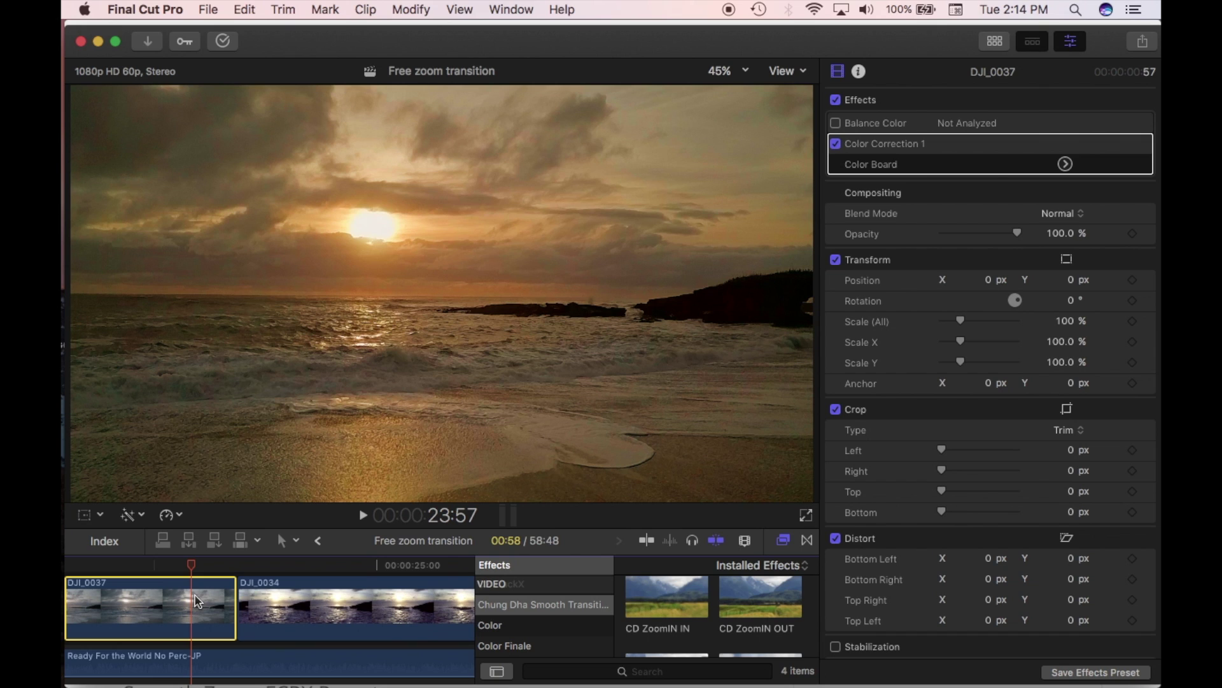
Split DJI_0037 at 24:00 and DJI_0034 at 24:26
left_click_drag(192, 564, 201, 565)
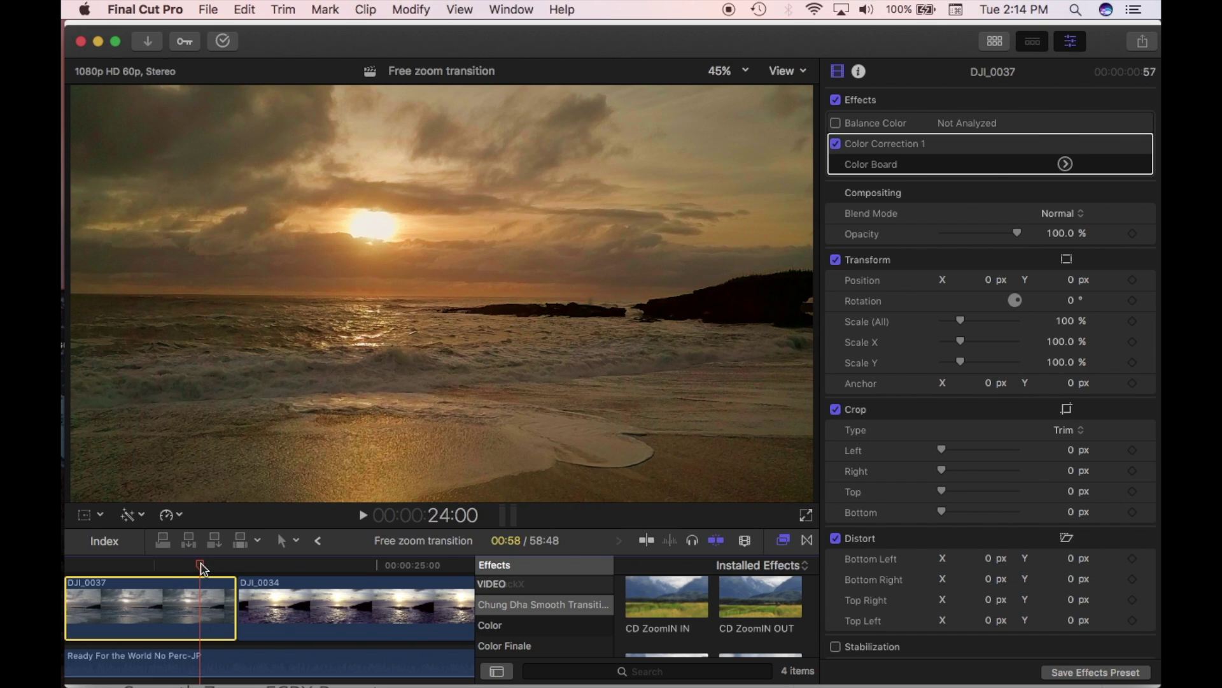
key("super+b")
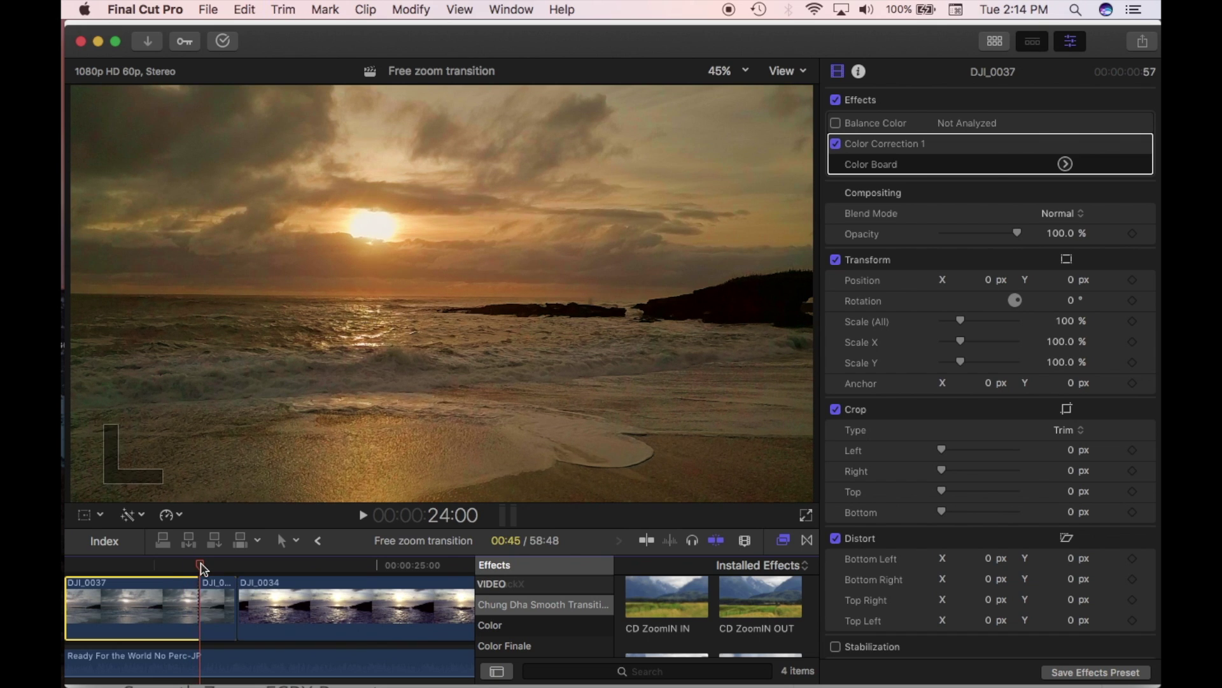
left_click(272, 565)
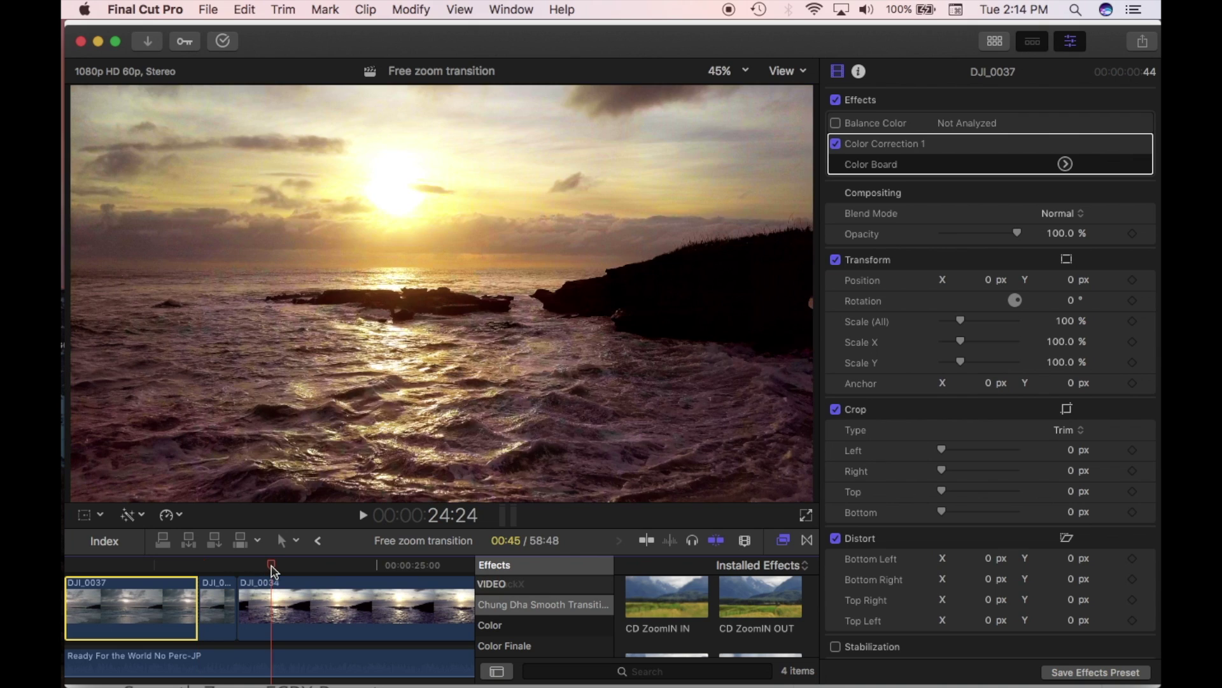
left_click_drag(271, 568, 275, 574)
left_click(278, 588)
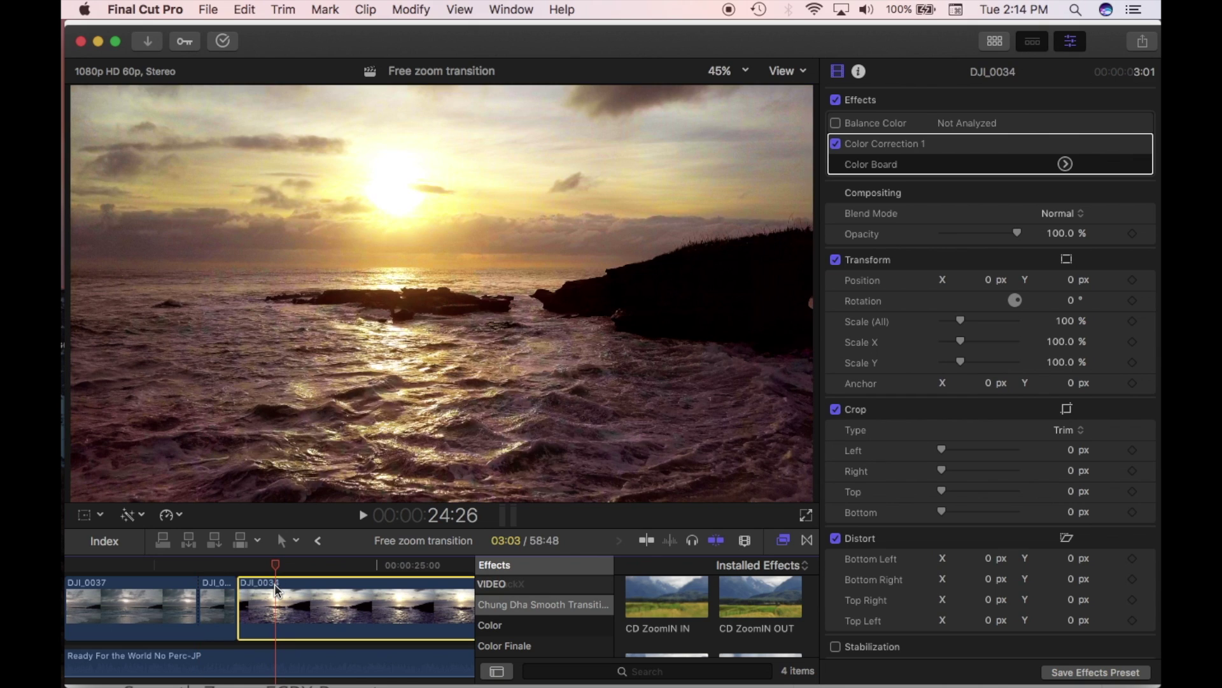
key("super+b")
Select the short DJI_0034 piece after the cut and preview CD ZoomIN IN on it
left_click(322, 615)
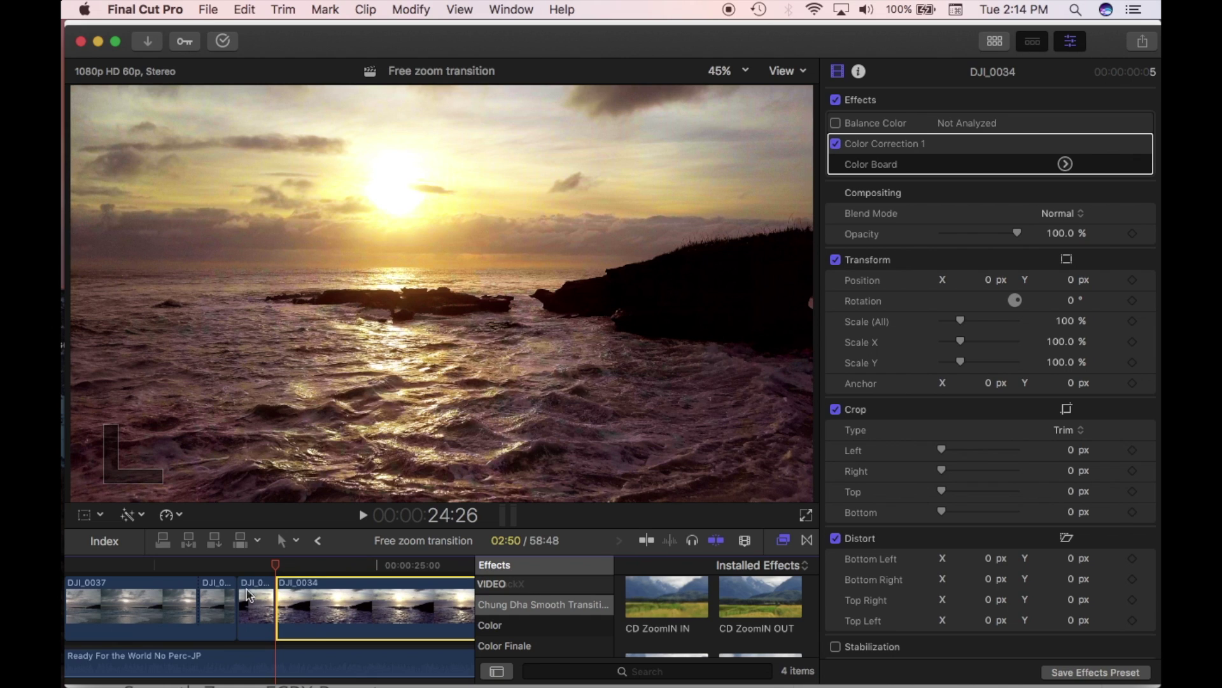
left_click(220, 591)
left_click(250, 596)
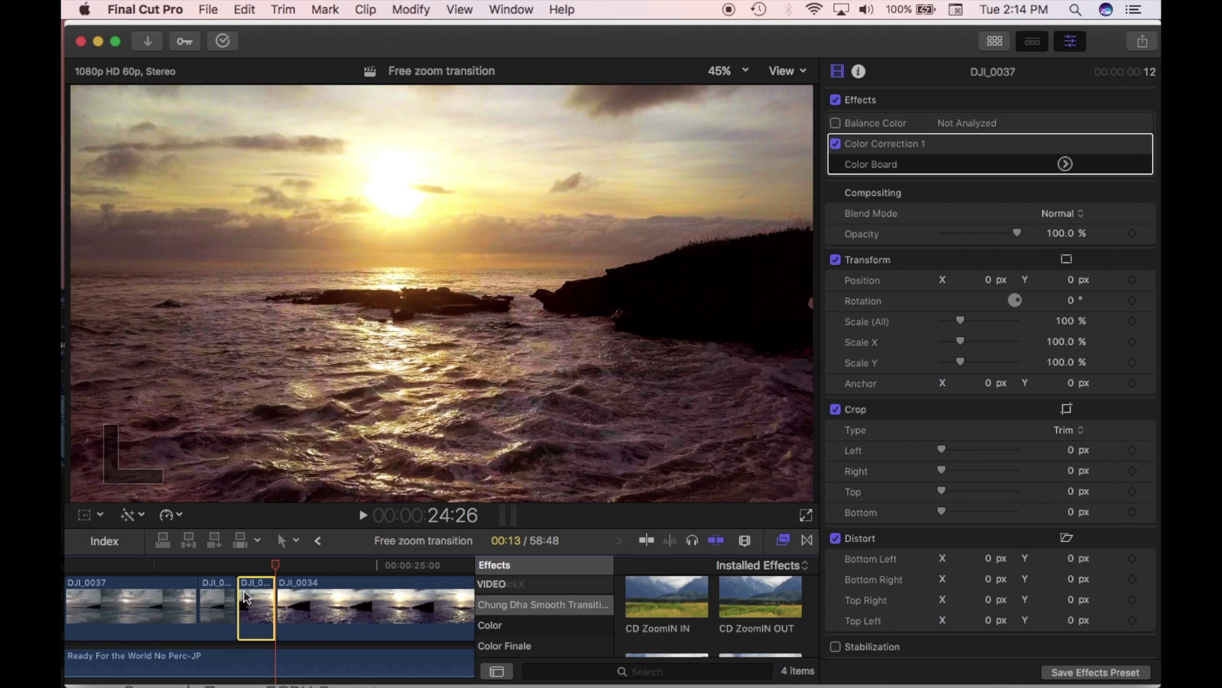
left_click(217, 595)
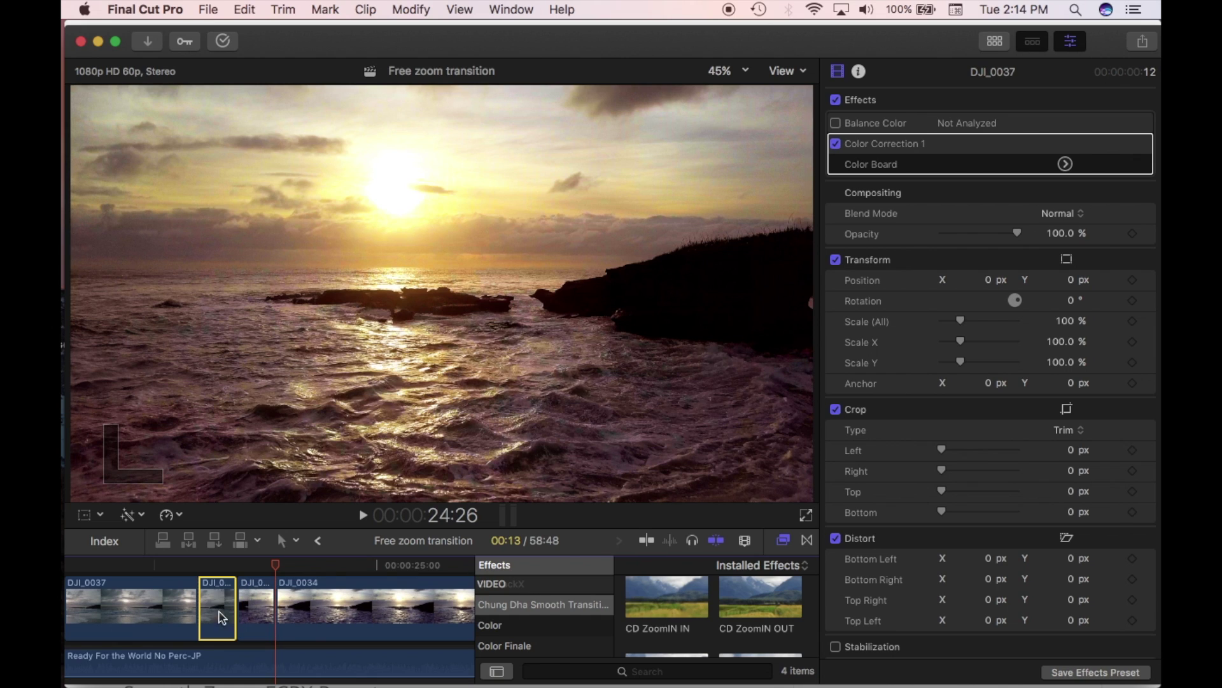
left_click(216, 565)
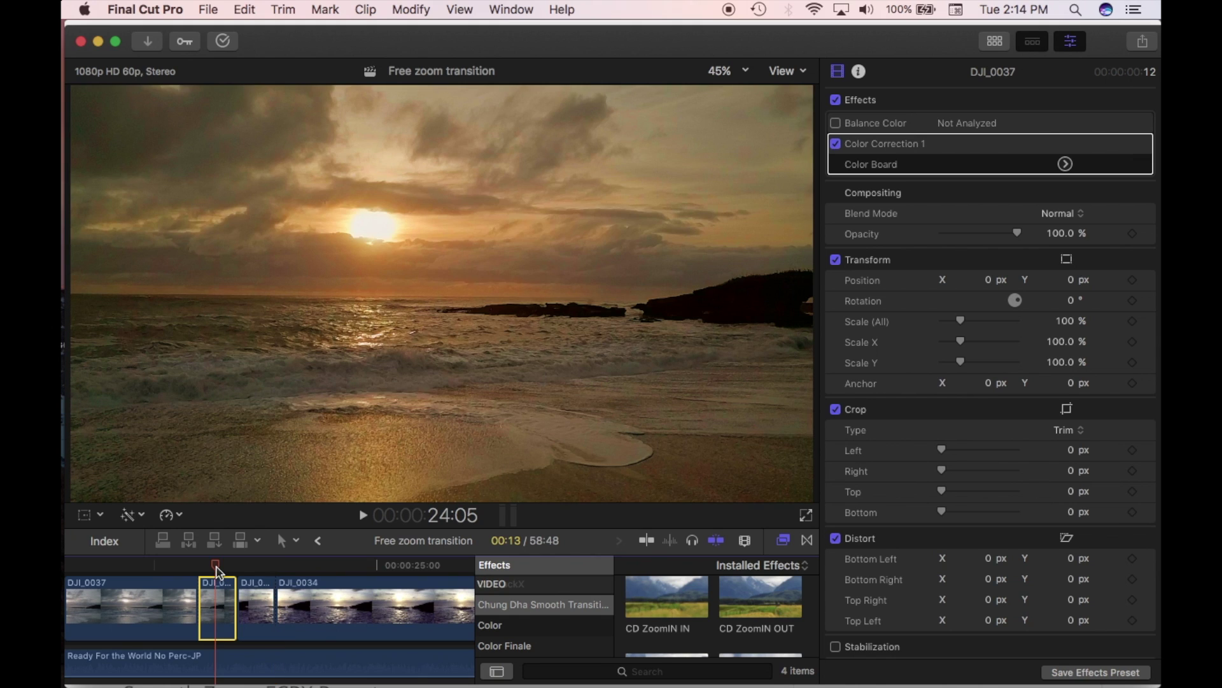
left_click(246, 566)
left_click(259, 604)
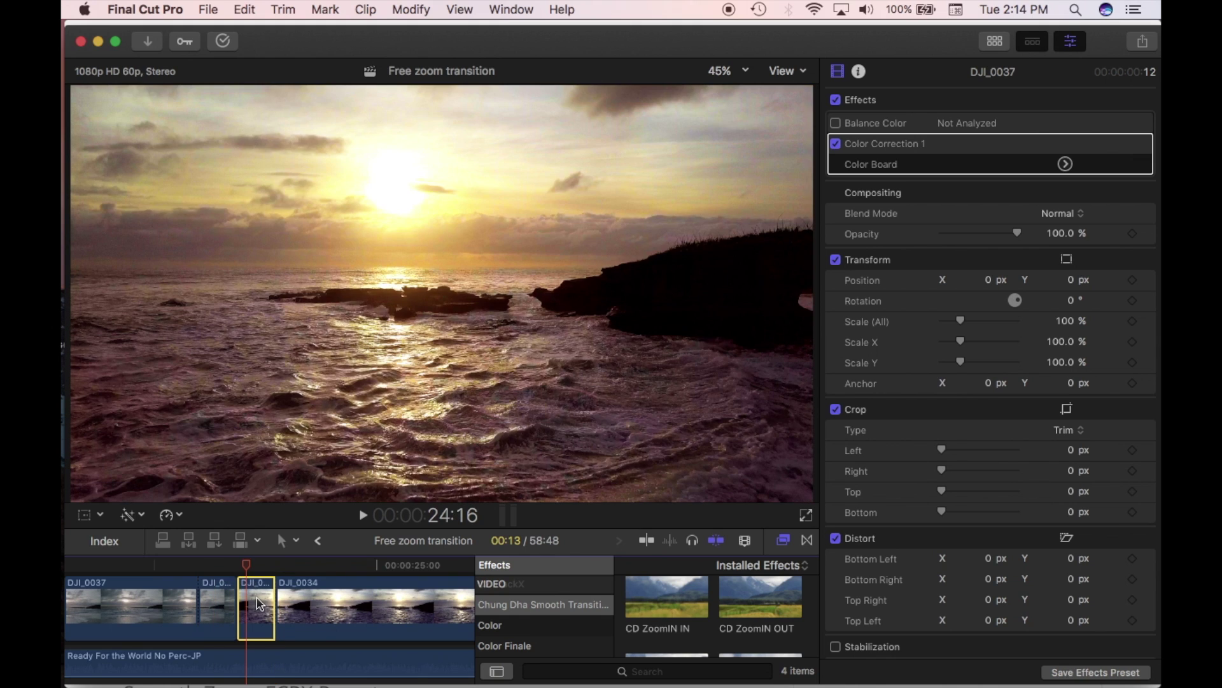
left_click(646, 620)
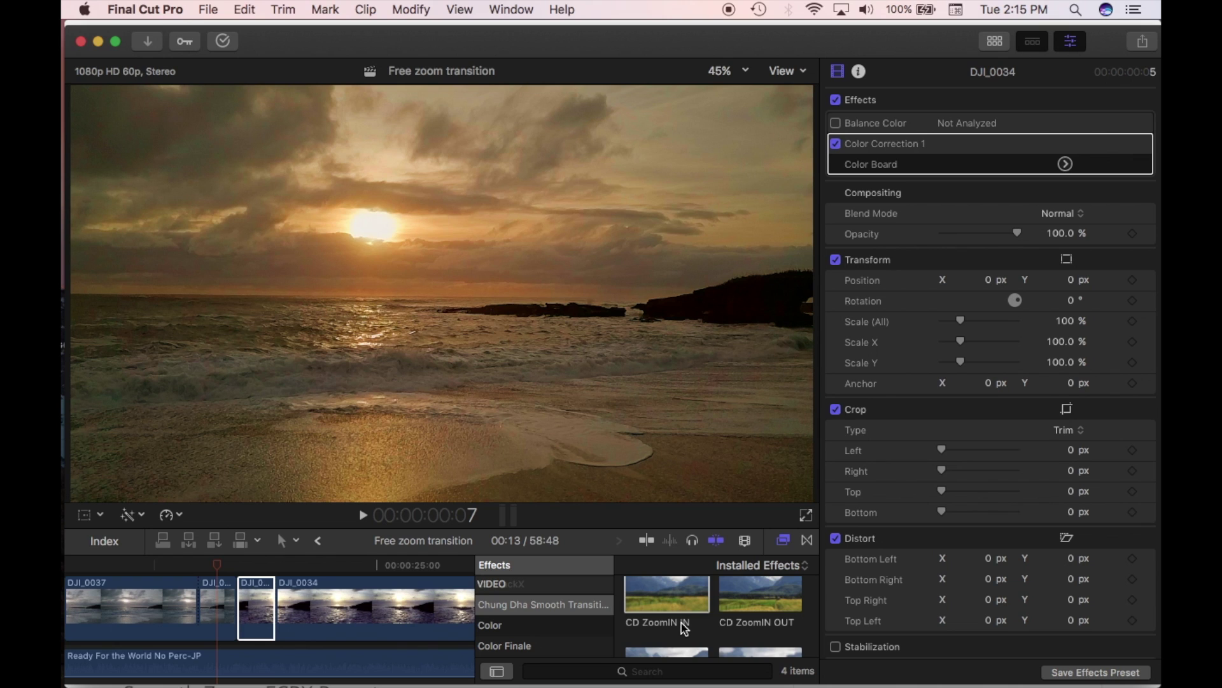
Browse the ZoomOUT presets, then preview CD ZoomIN OUT on the short DJI_0037 piece
scroll(790, 635, "down", 3)
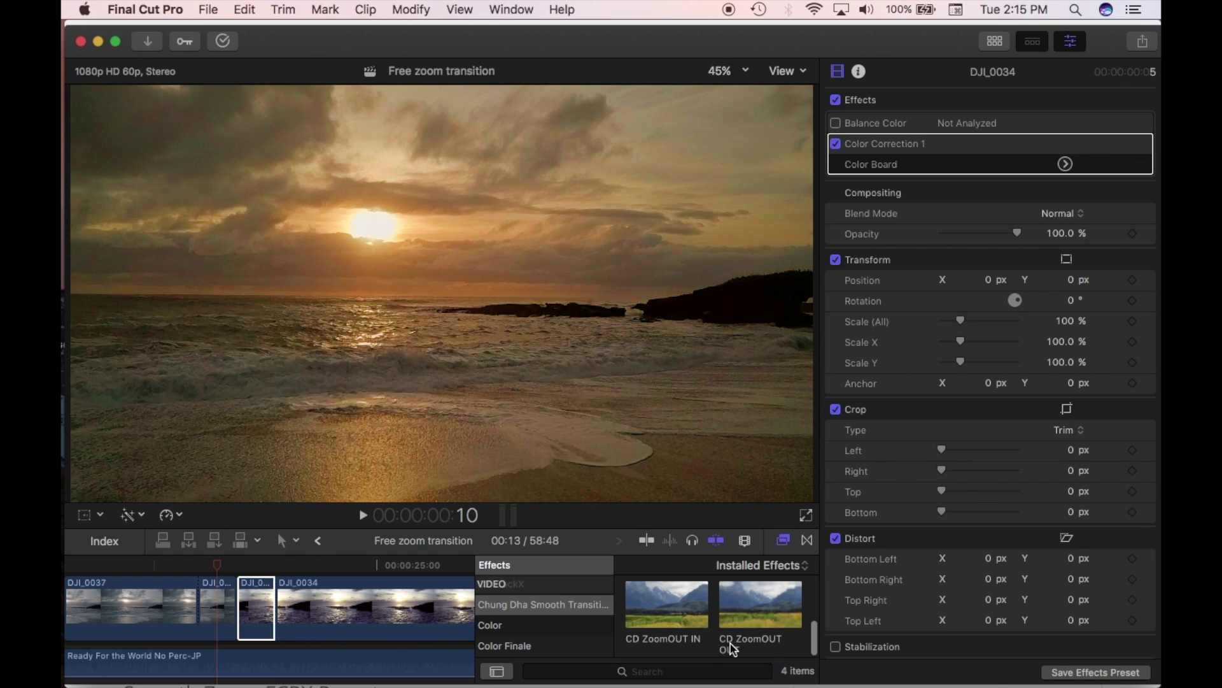
scroll(756, 648, "up", 3)
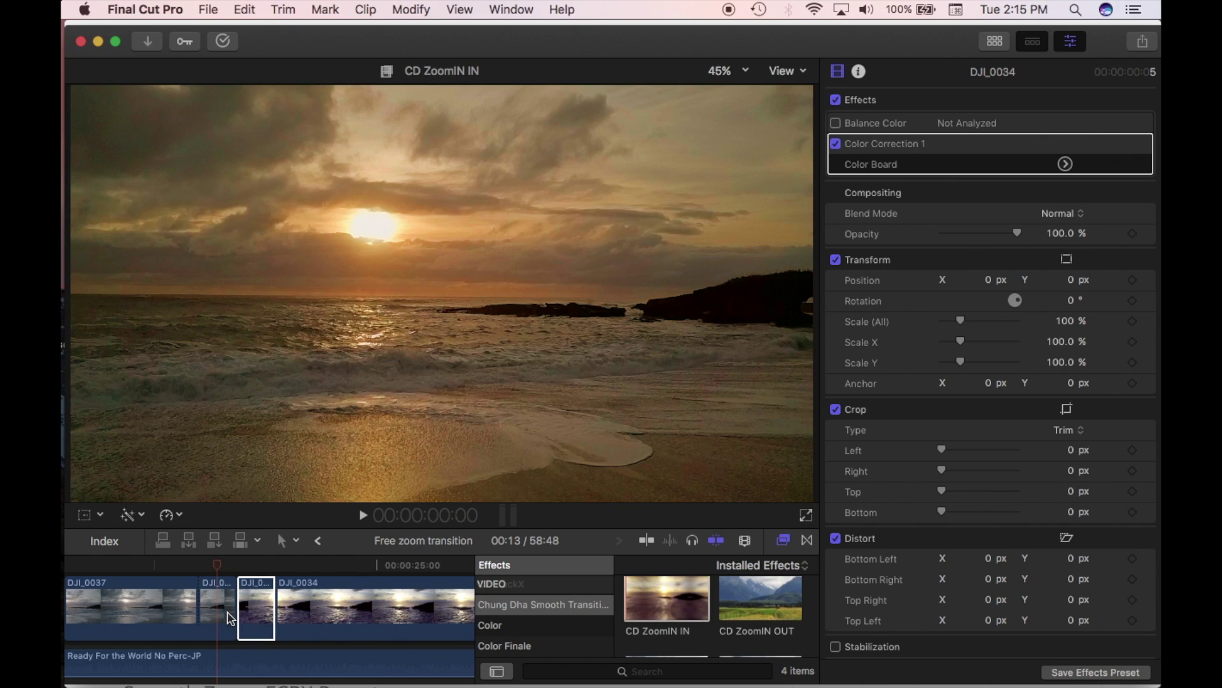
left_click(218, 604)
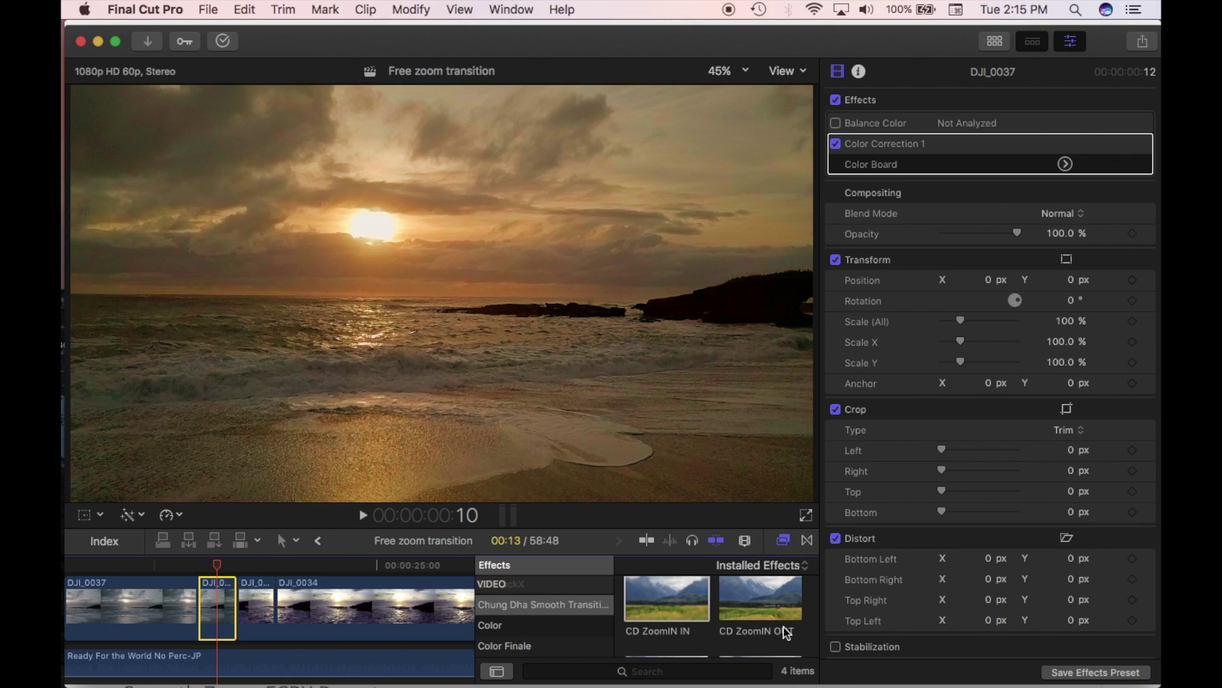
left_click(795, 642)
Drop CD ZoomIN OUT on the short DJI_0037 piece and CD ZoomIN IN on the next DJI_0034 piece, then play
left_click(772, 608)
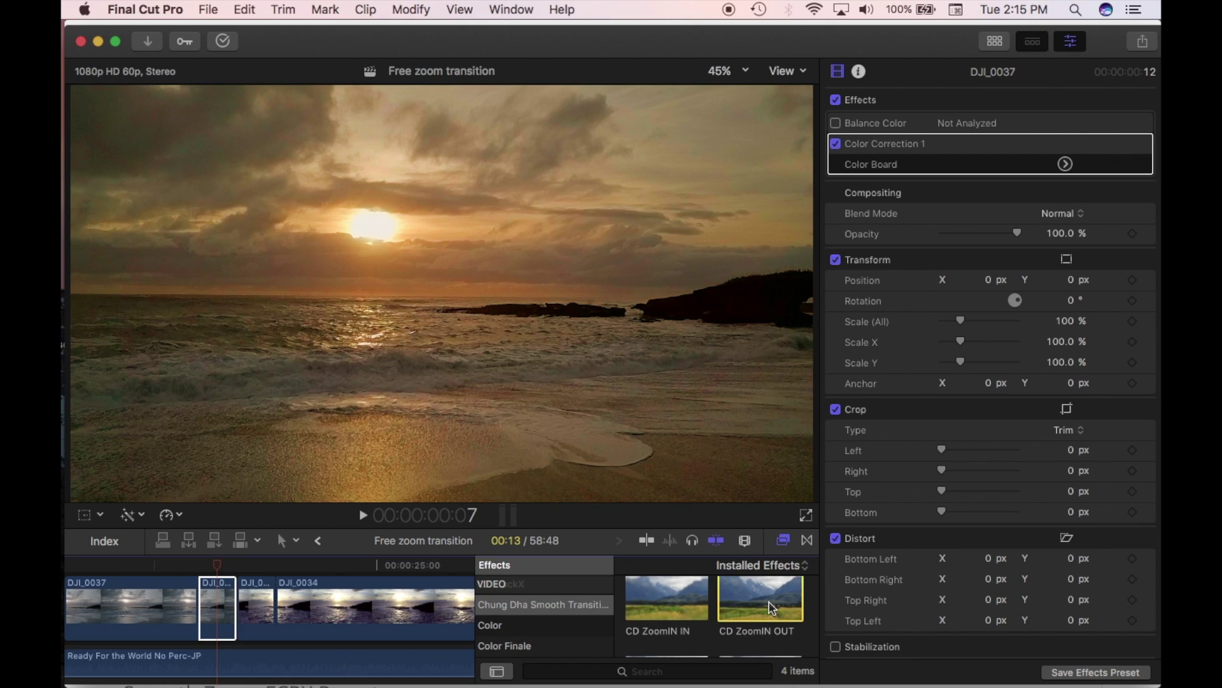
left_click_drag(772, 608, 216, 605)
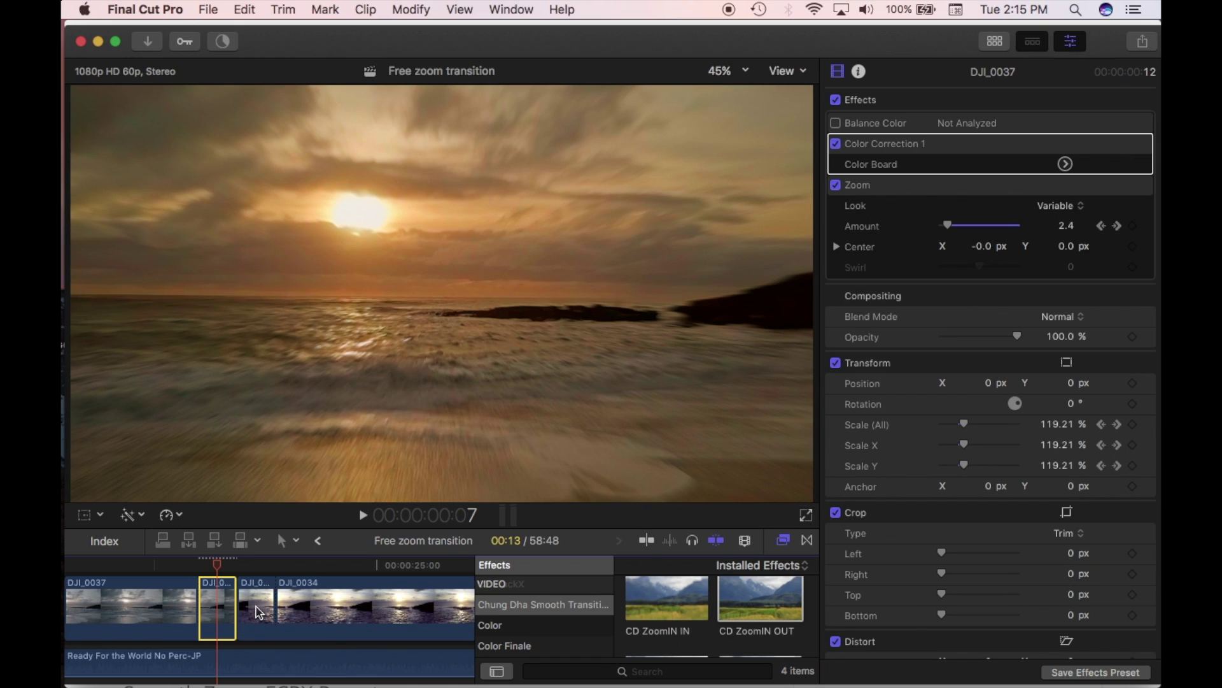
left_click(256, 607)
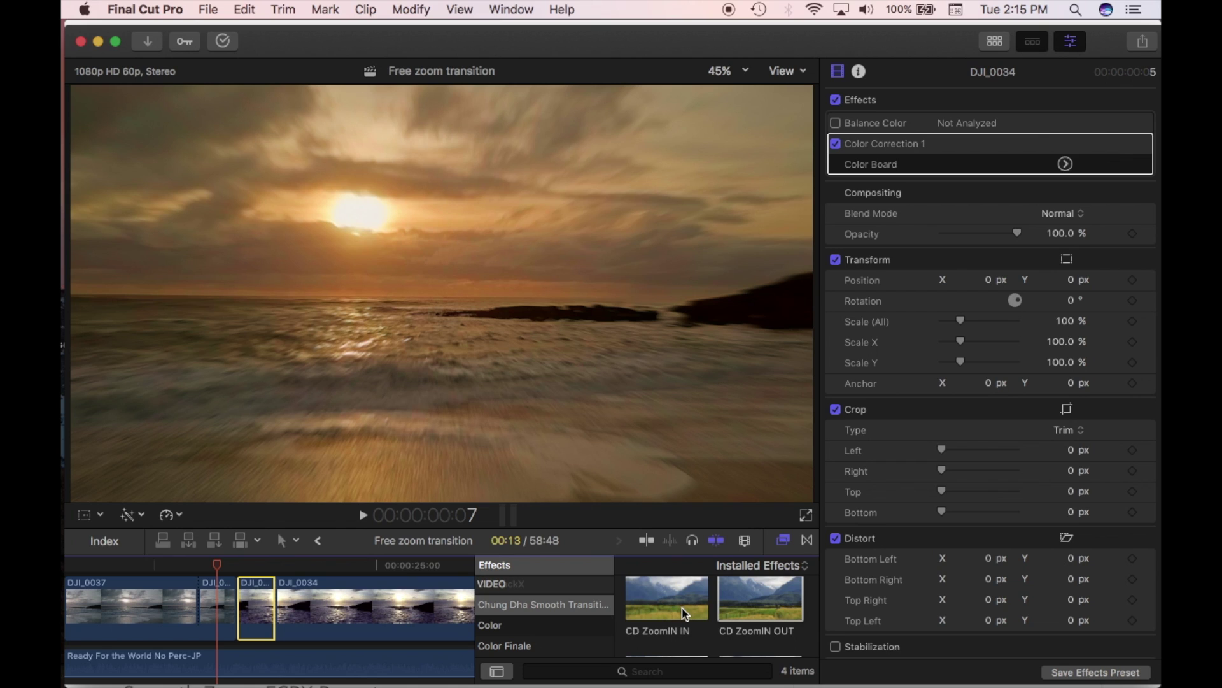
left_click_drag(683, 613, 264, 601)
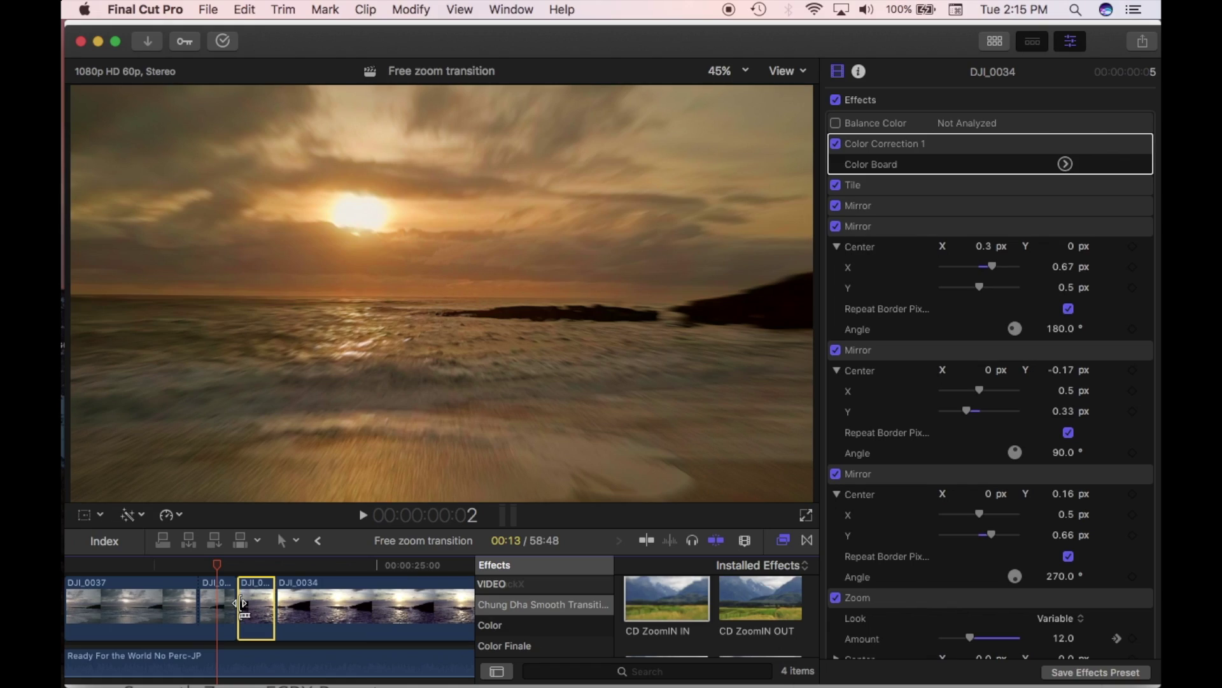
key("super+minus")
key("space")
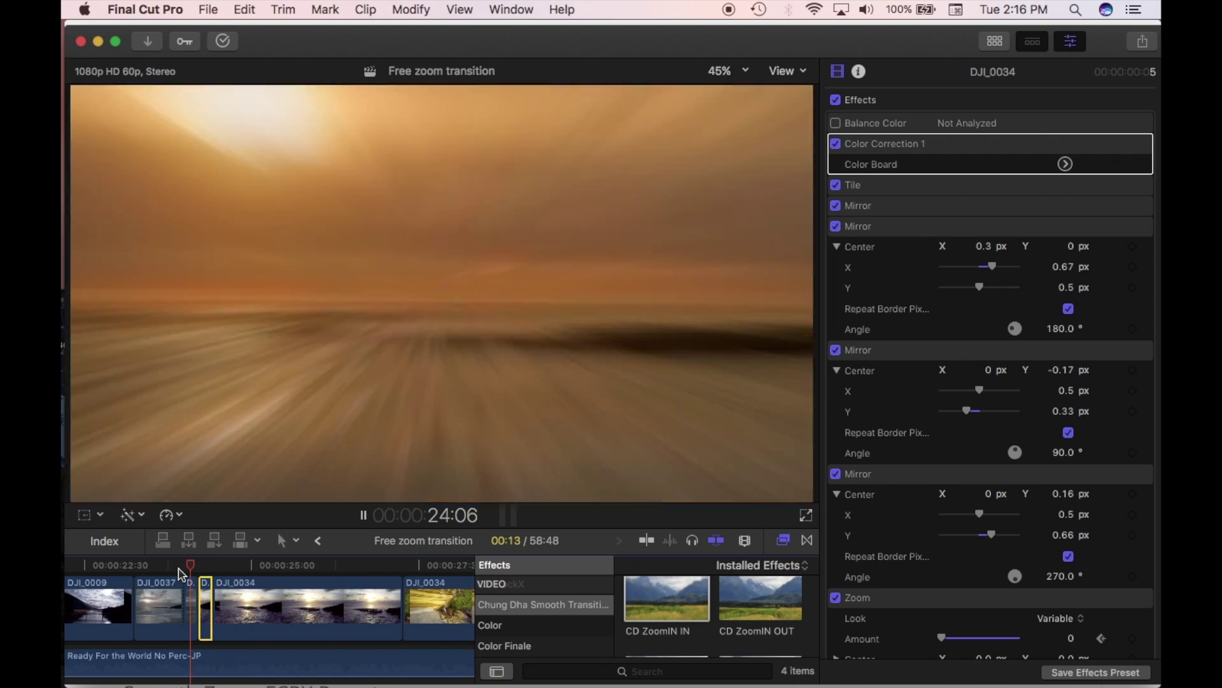
Stop playback and apply CD ZoomOUT OUT to a DJI_0037 piece
key("super+equal")
left_click(240, 592)
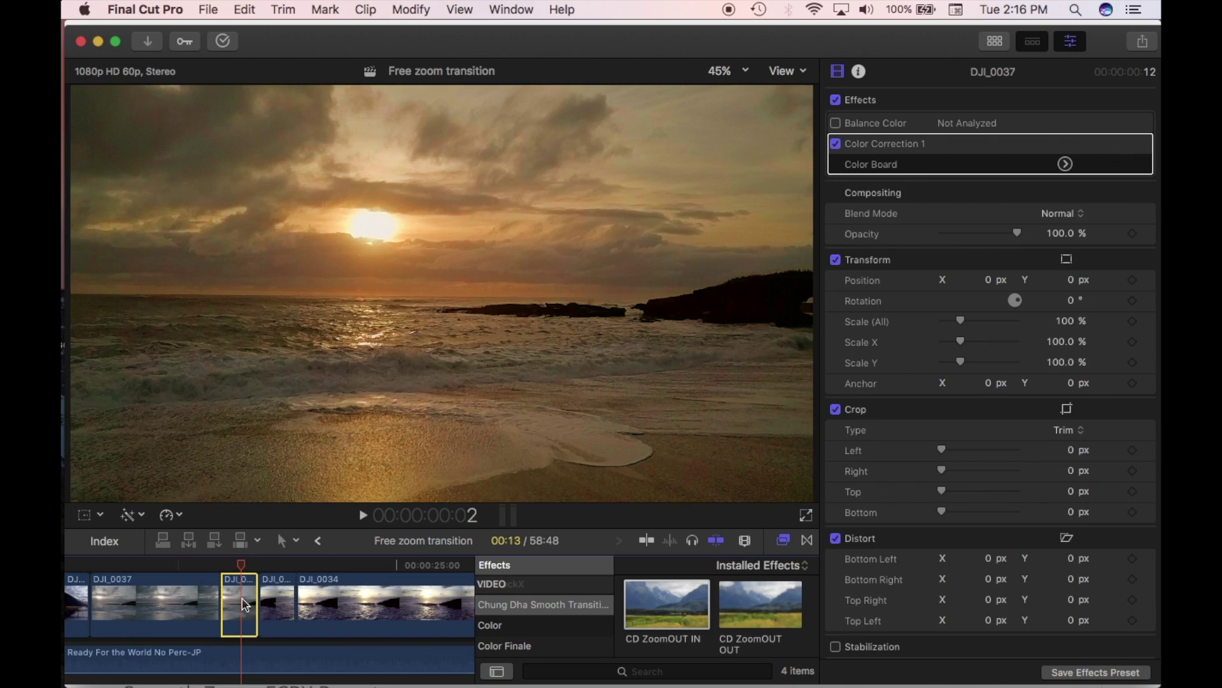
left_click_drag(783, 609, 249, 603)
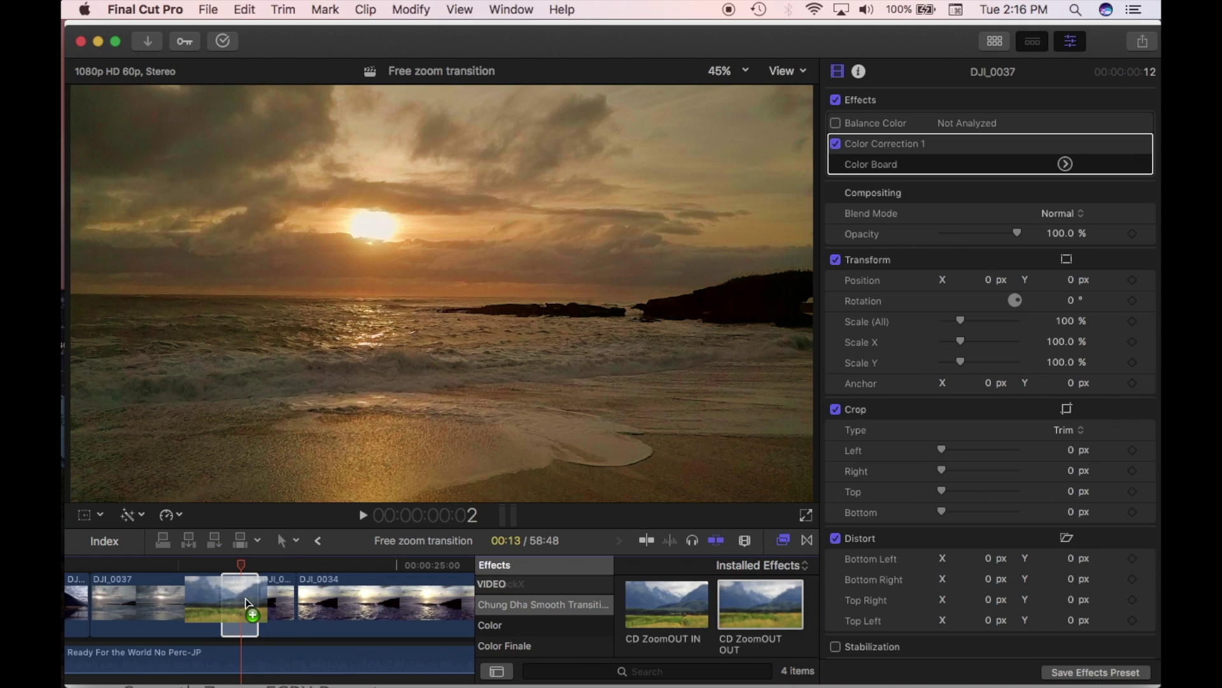
Apply CD ZoomOUT IN to the small DJI_0034 piece and play from before the cuts
left_click(274, 611)
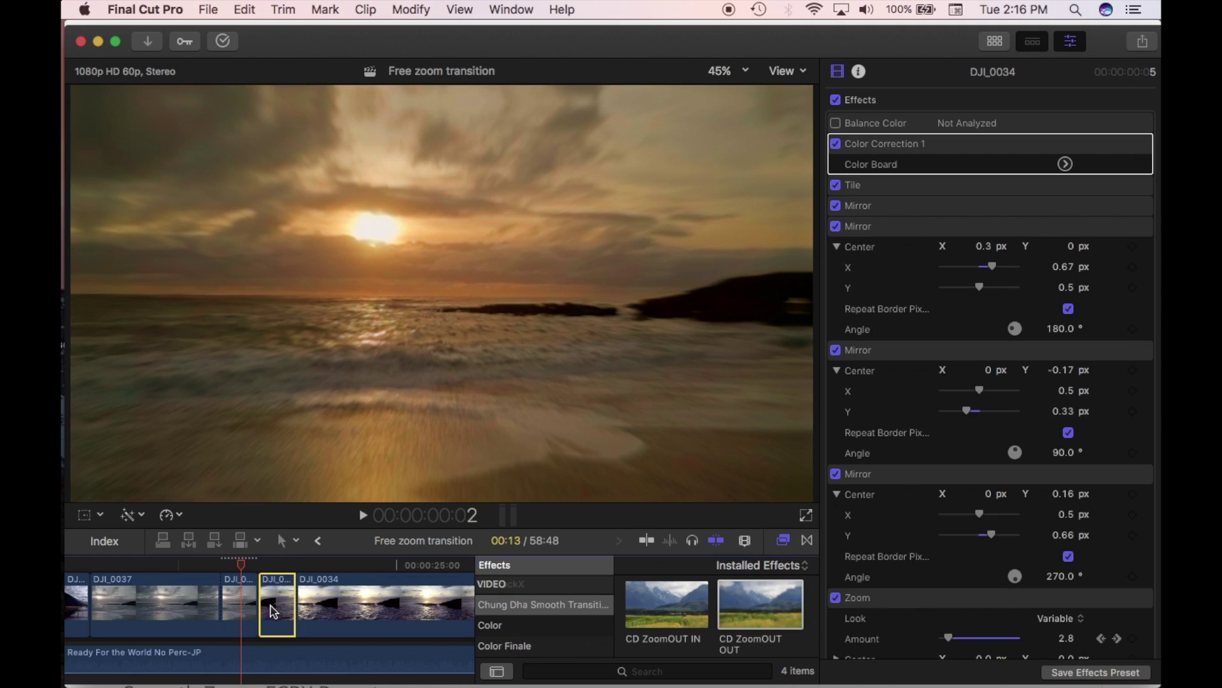
left_click_drag(680, 616, 275, 615)
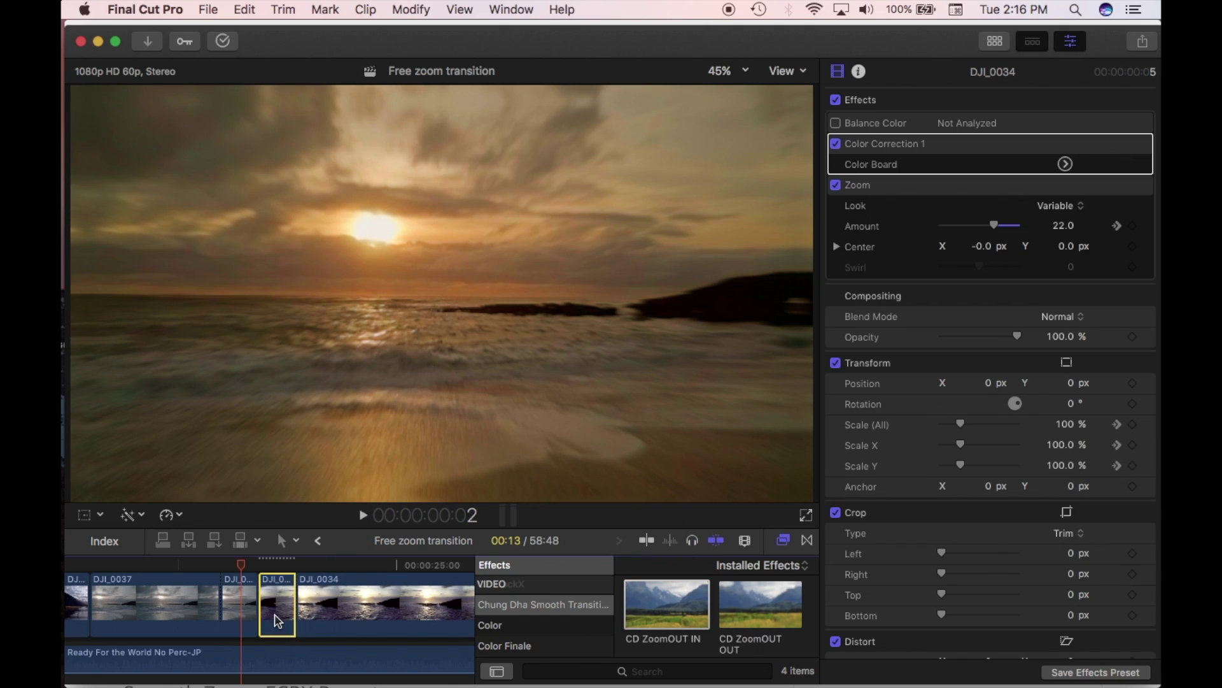
left_click(207, 569)
key("space")
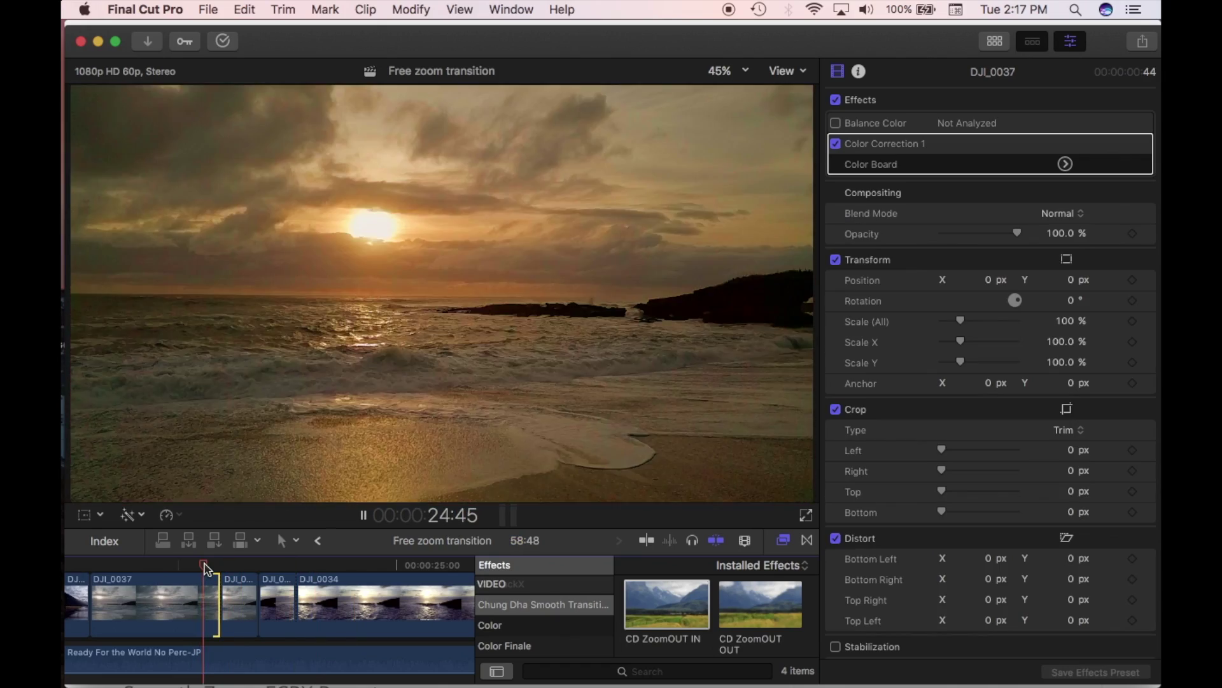
Replay the ZoomOUT transitions several times from just before the cuts, then stop and reset the playhead
left_click(204, 566)
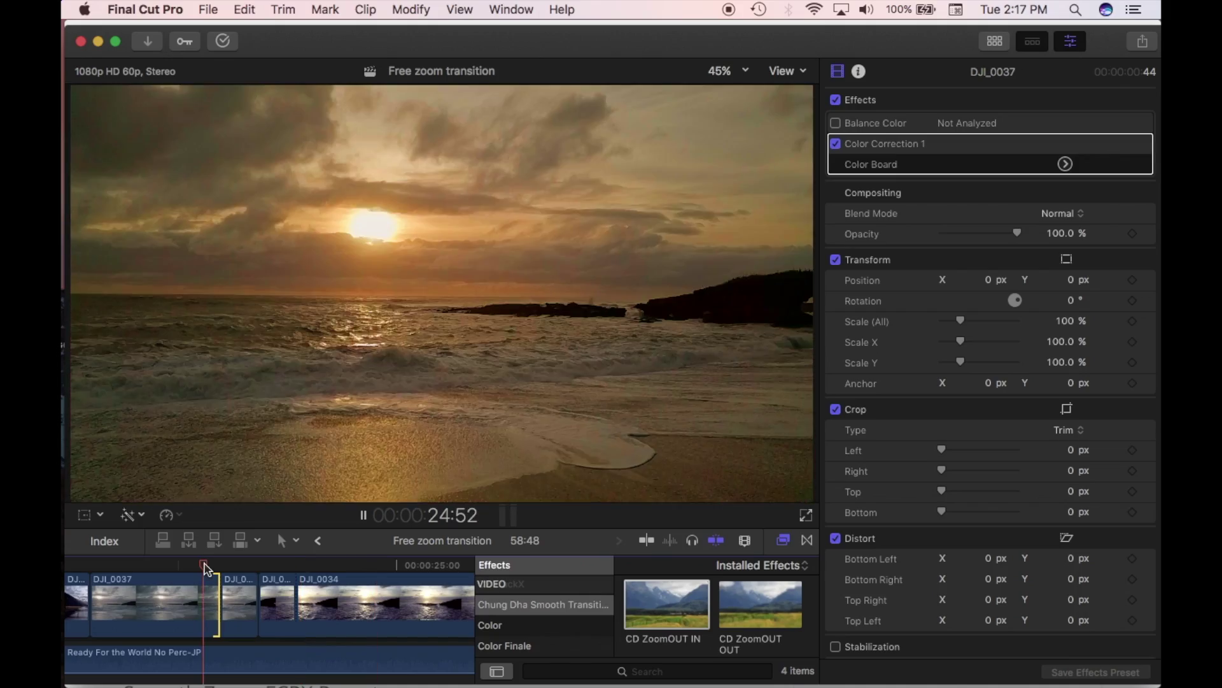
left_click(204, 566)
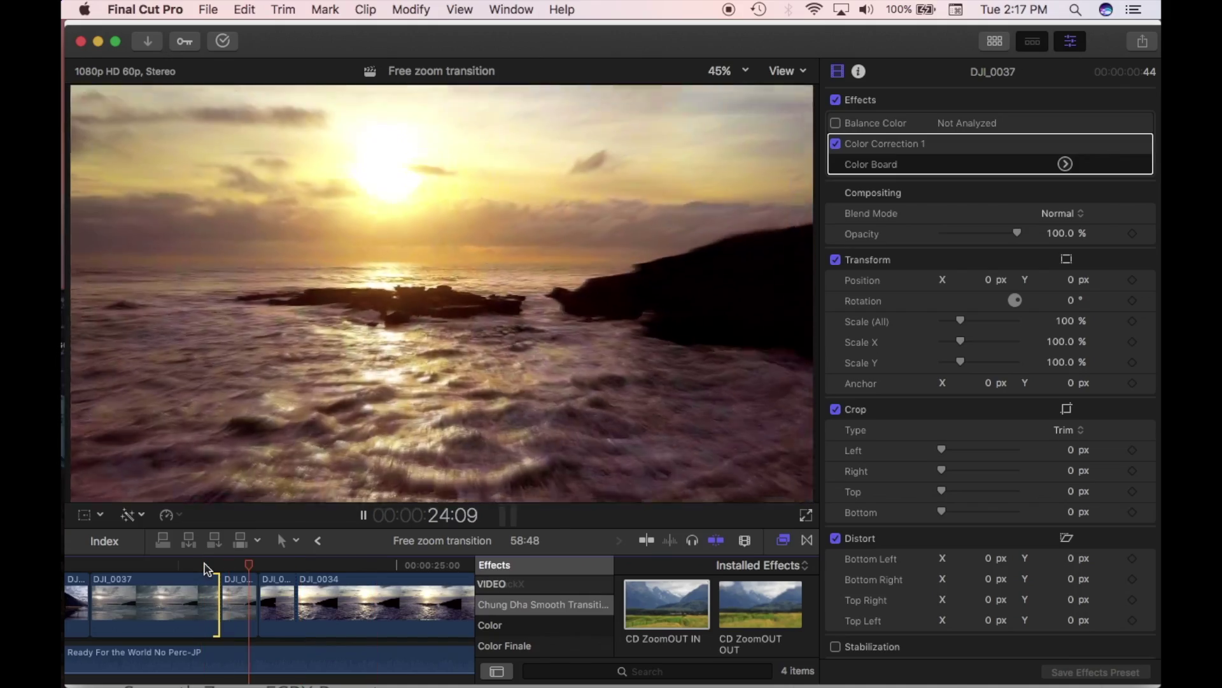
left_click(205, 566)
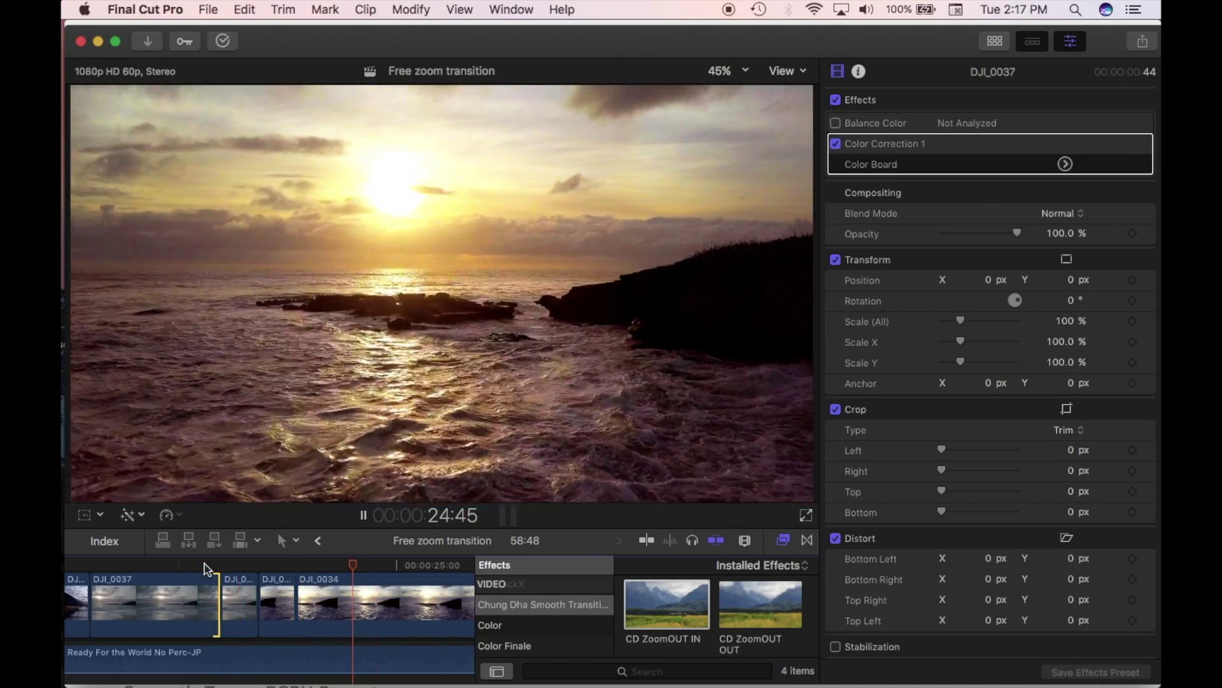
left_click(203, 567)
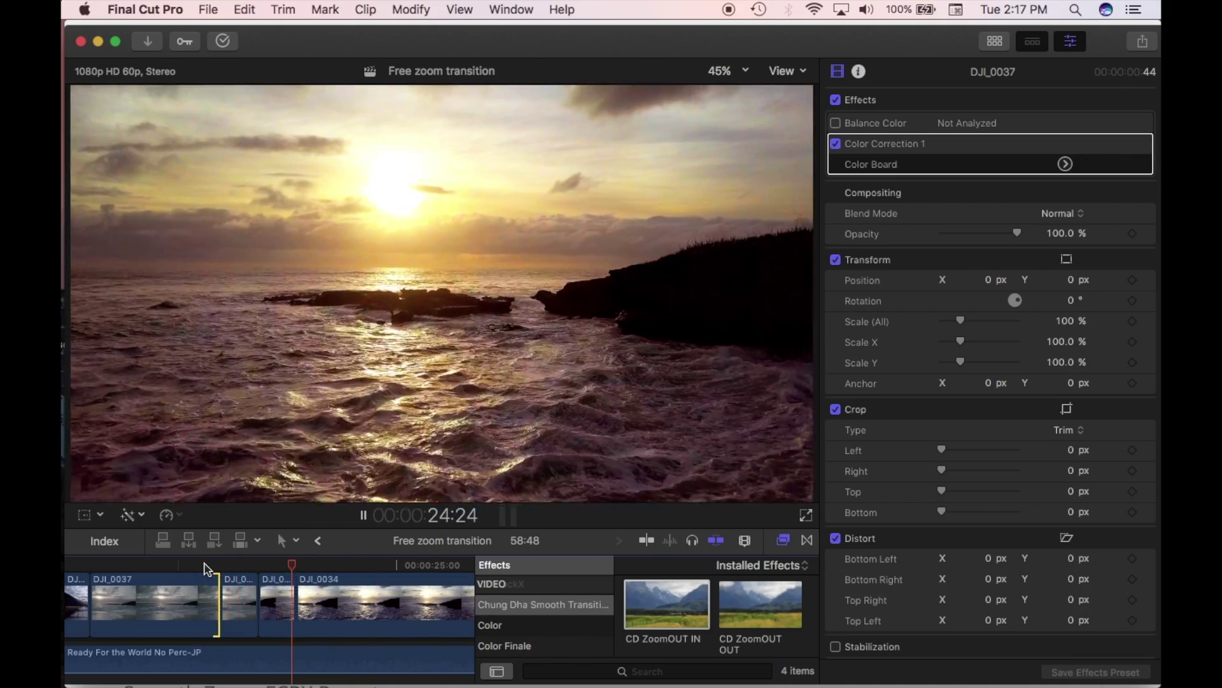
key("space")
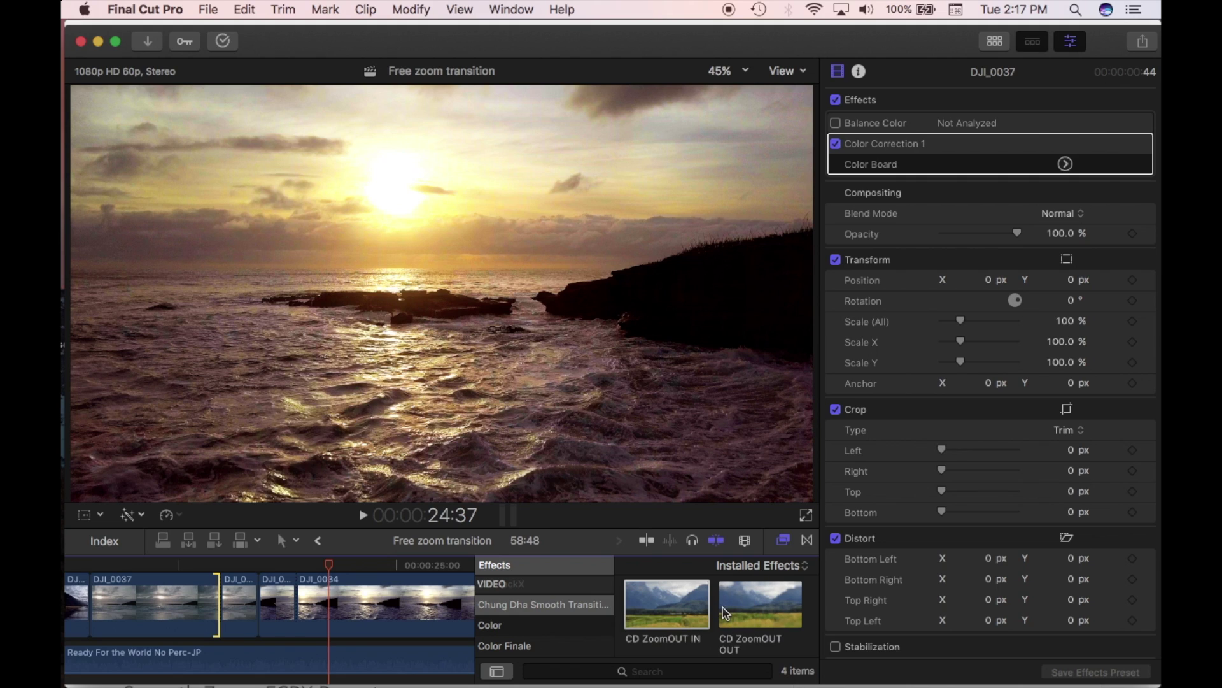
left_click(204, 566)
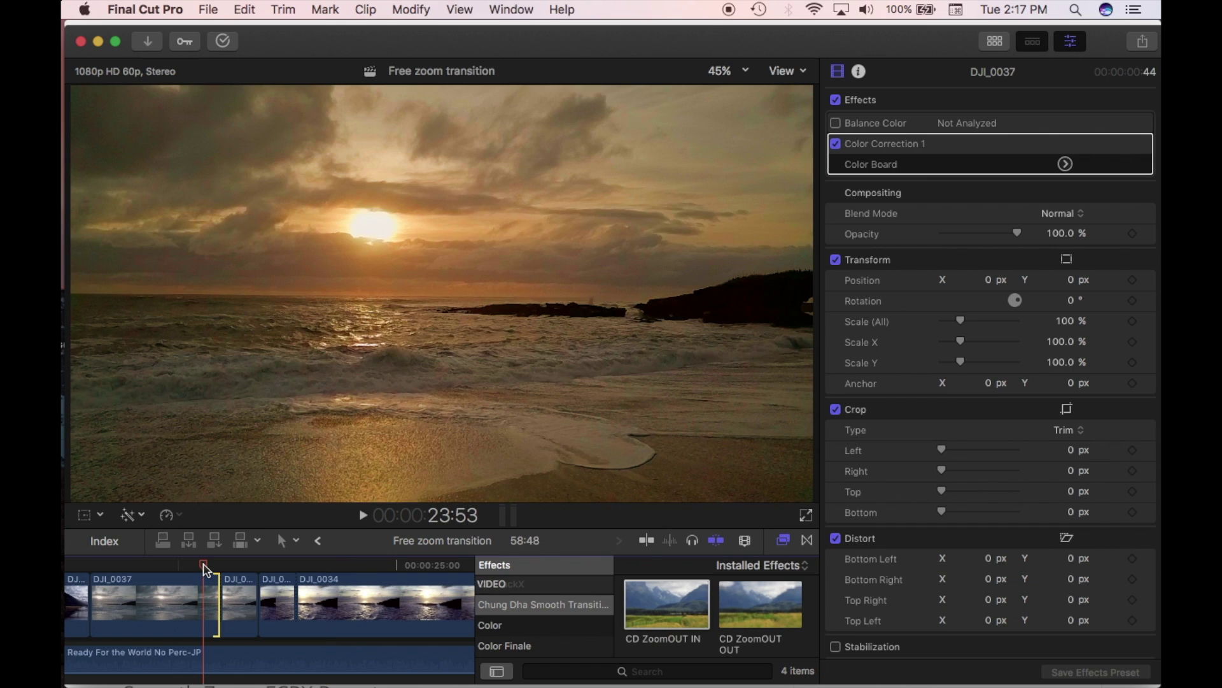